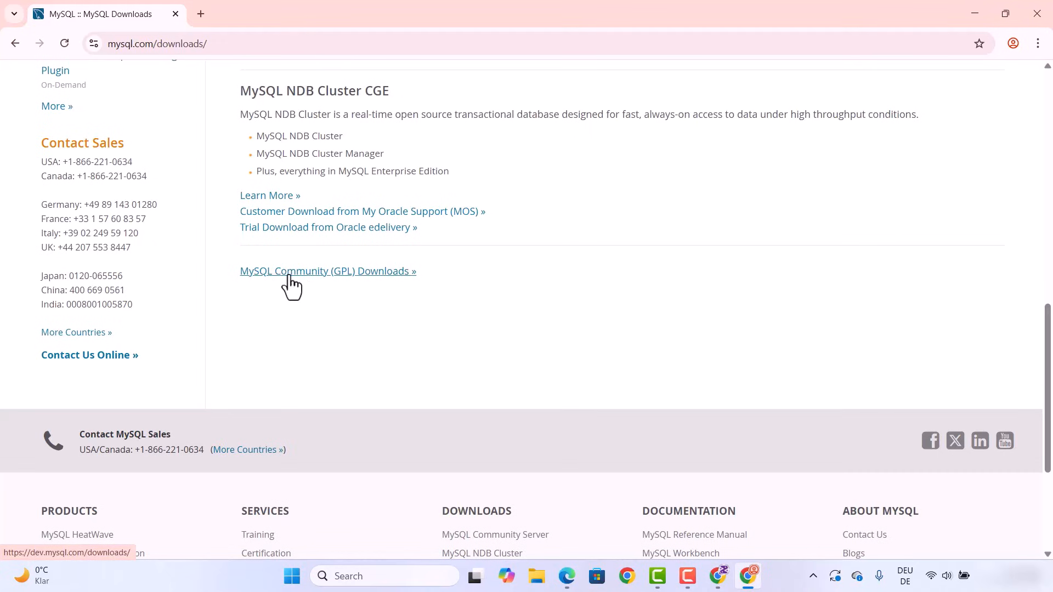
Open the MySQL Community Server download page through the MySQL Community (GPL) Downloads
click(344, 274)
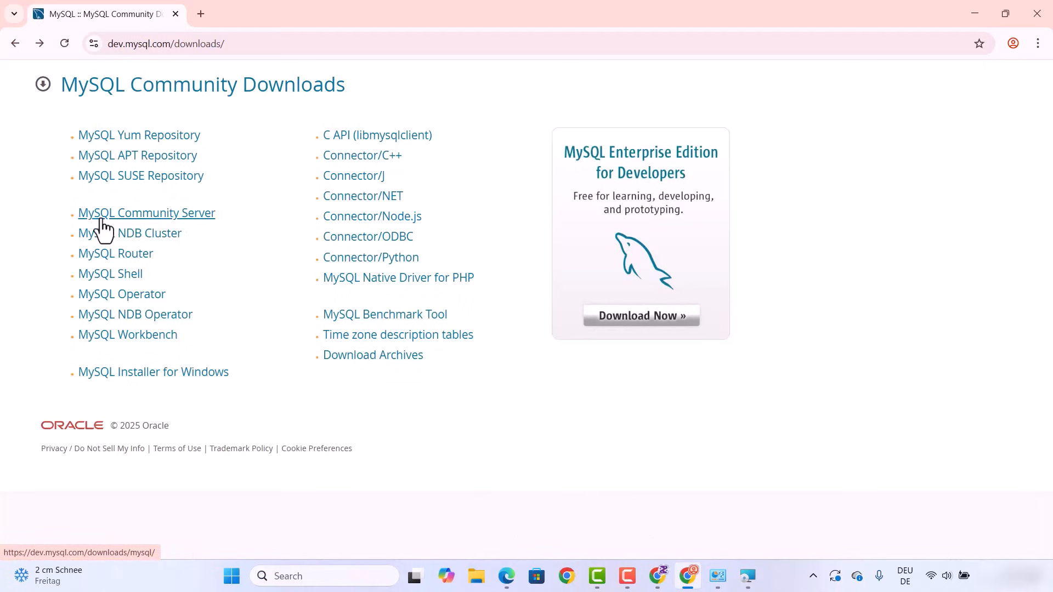
click(137, 218)
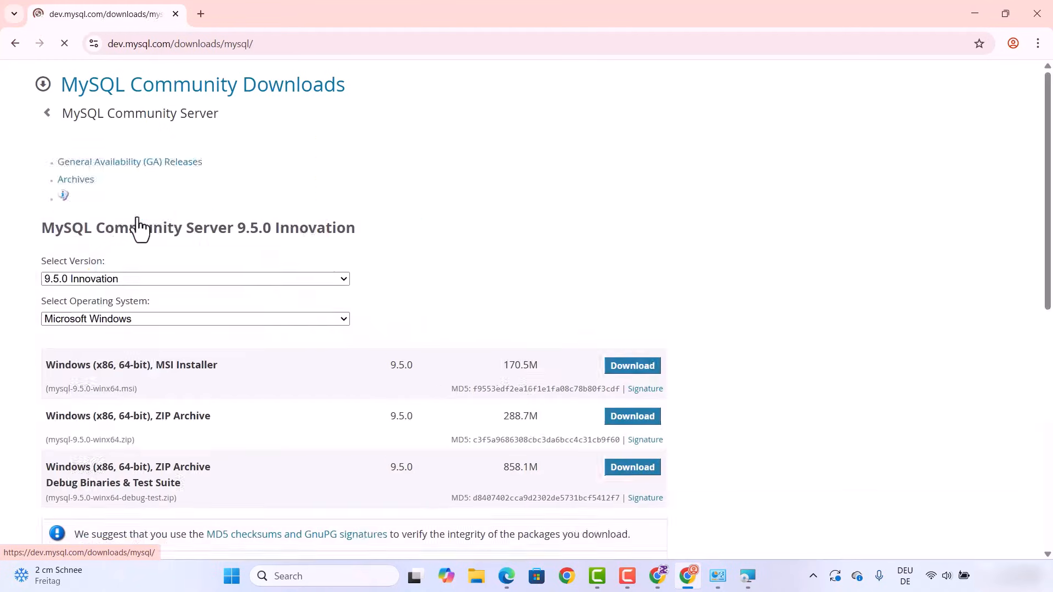
scroll(270, 252, down, 1)
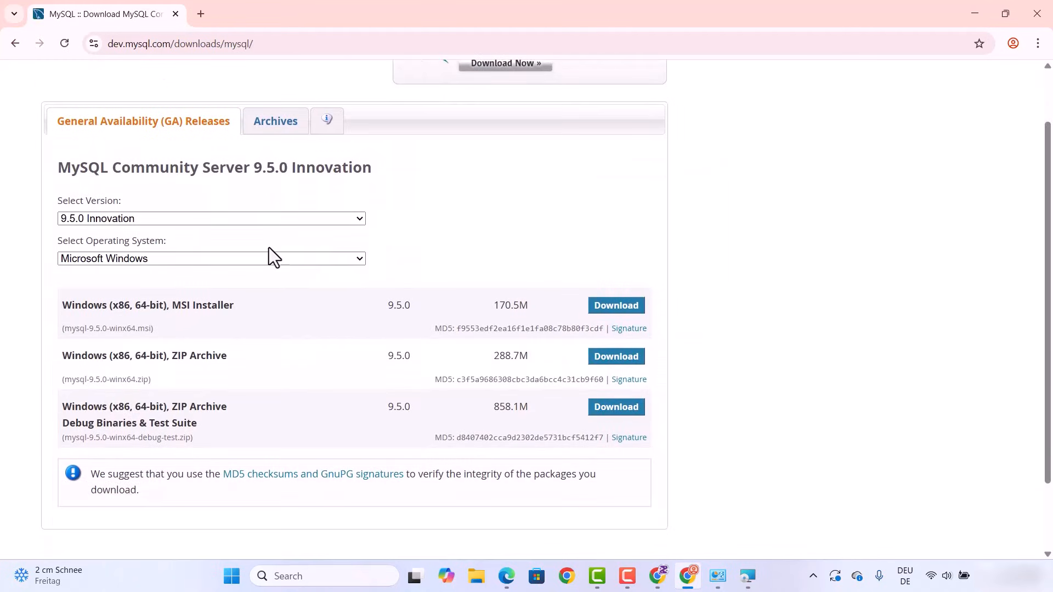
Select version 9.5.0 Innovation and download the Windows (x86, 64-bit) MSI Installer without logging in or signing up
click(107, 218)
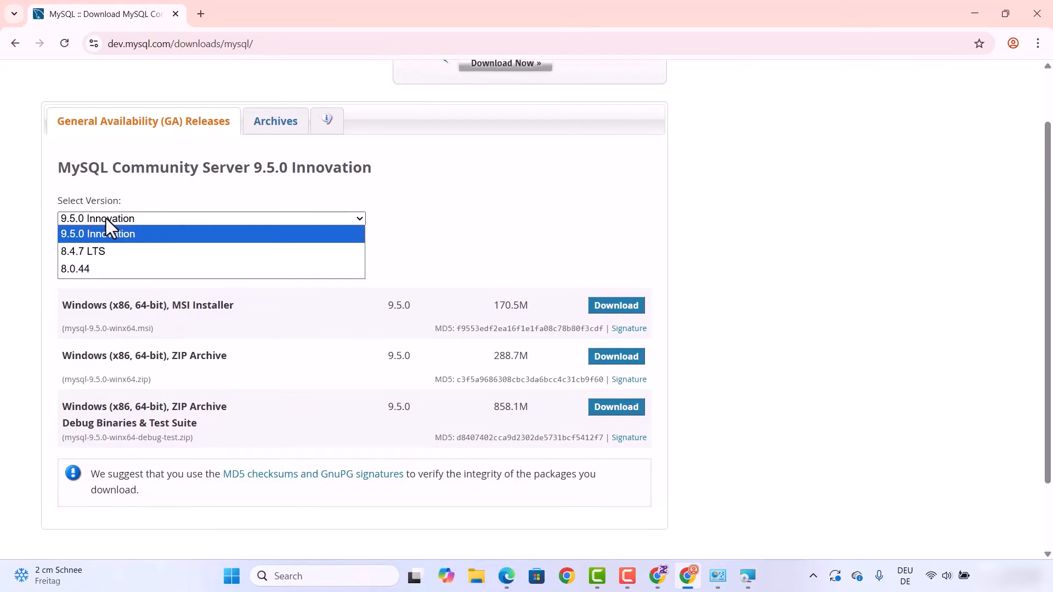
click(106, 237)
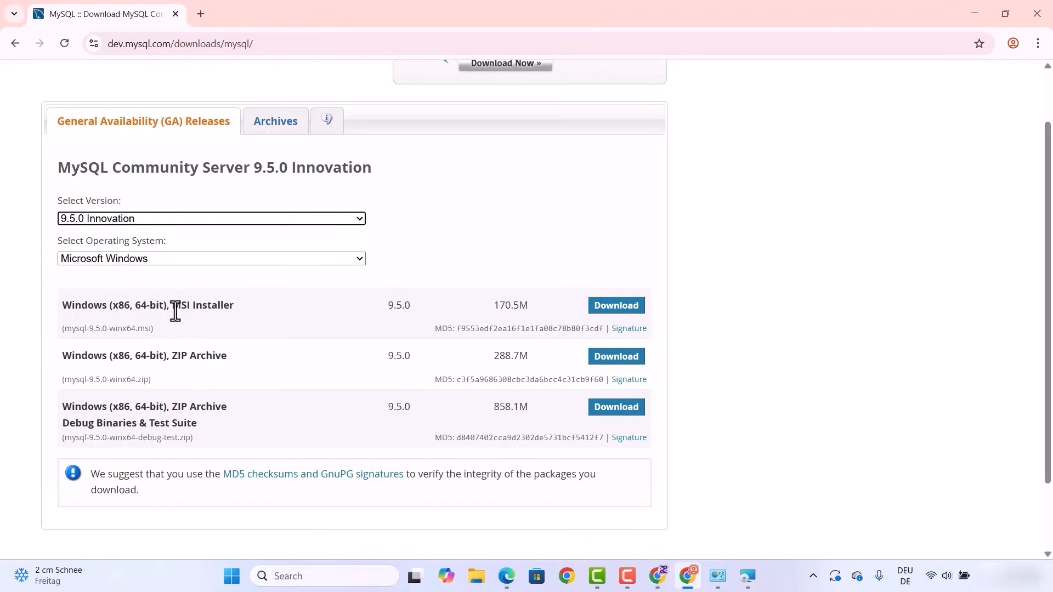
click(617, 306)
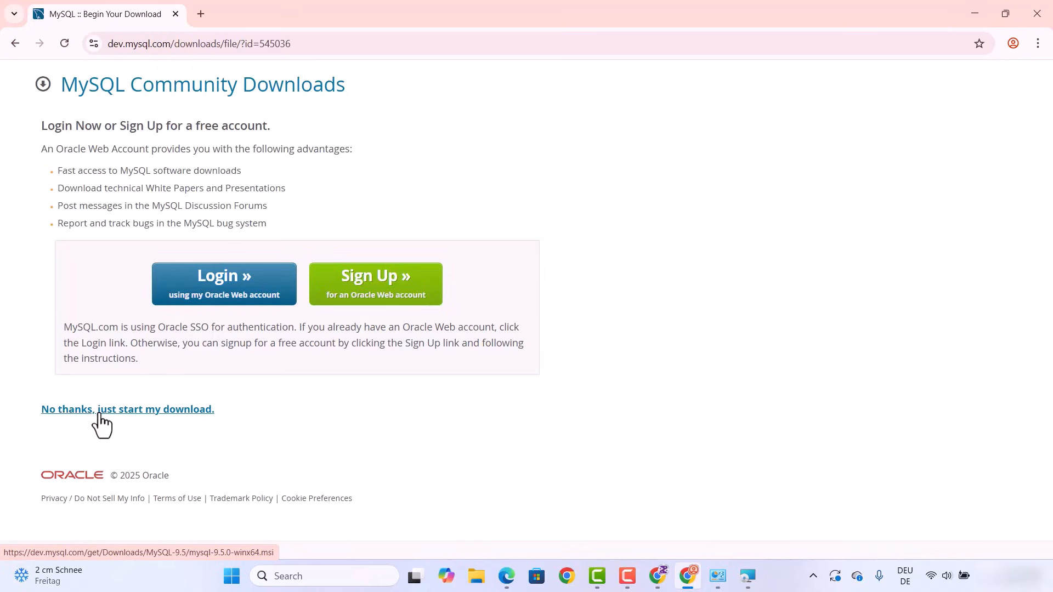
click(151, 416)
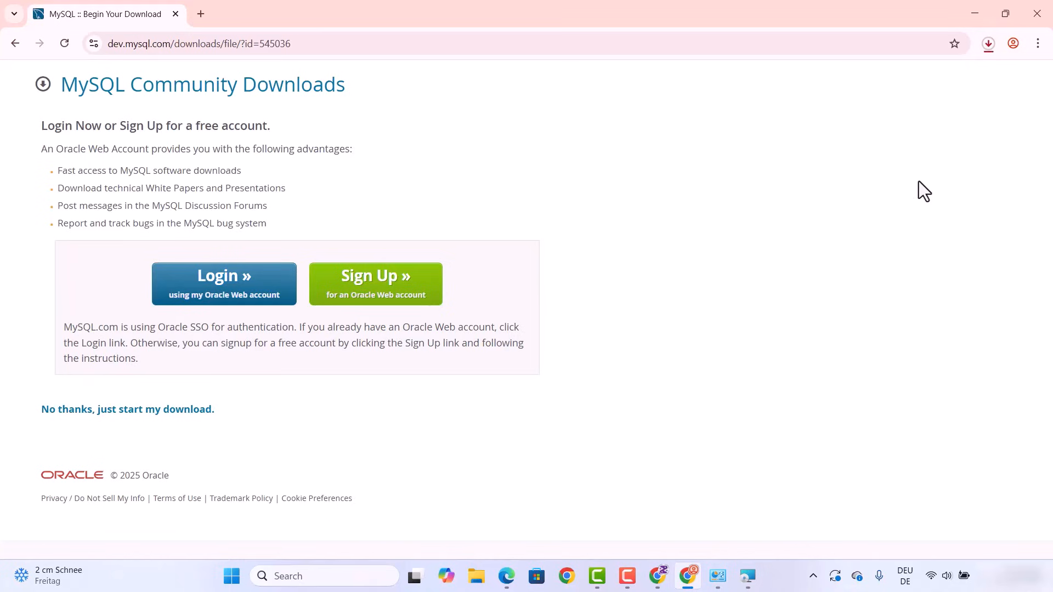
Try to run the downloaded mysql-9.5.0-winx64.msi installer and exit its setup wizard
click(989, 44)
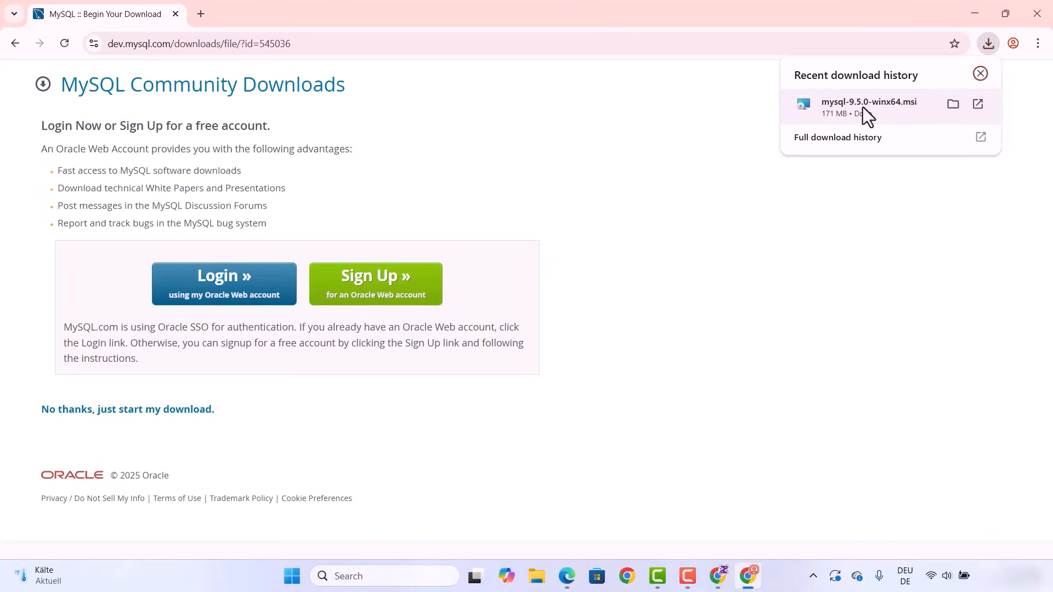
click(864, 107)
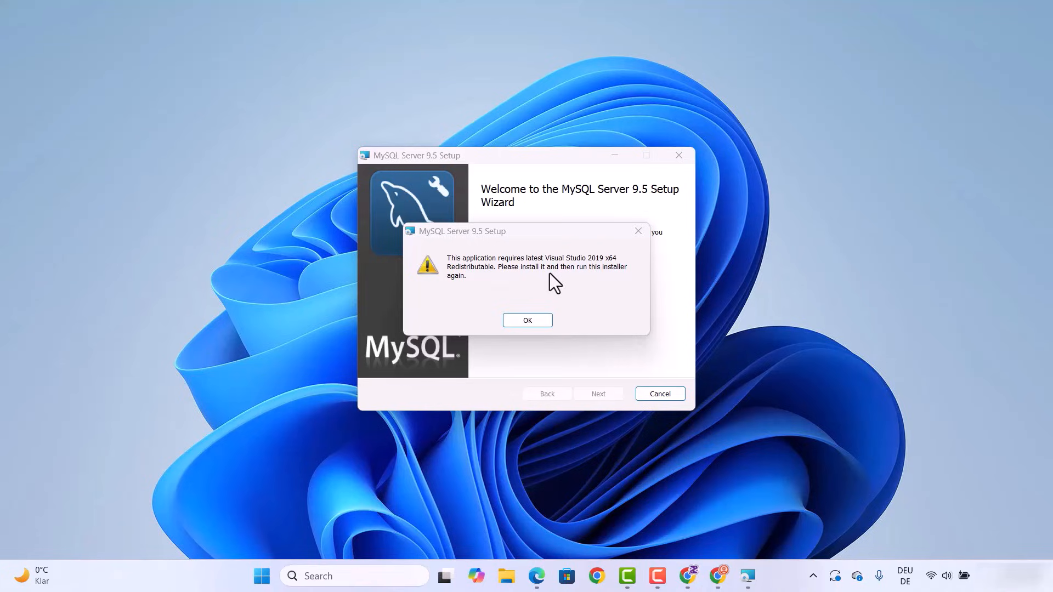
click(537, 324)
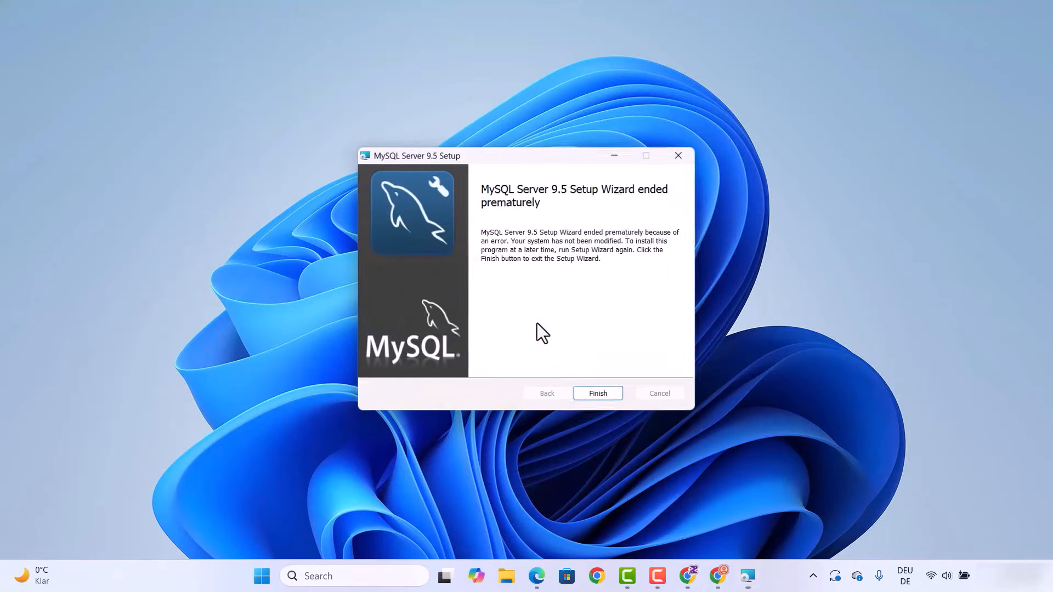
click(599, 394)
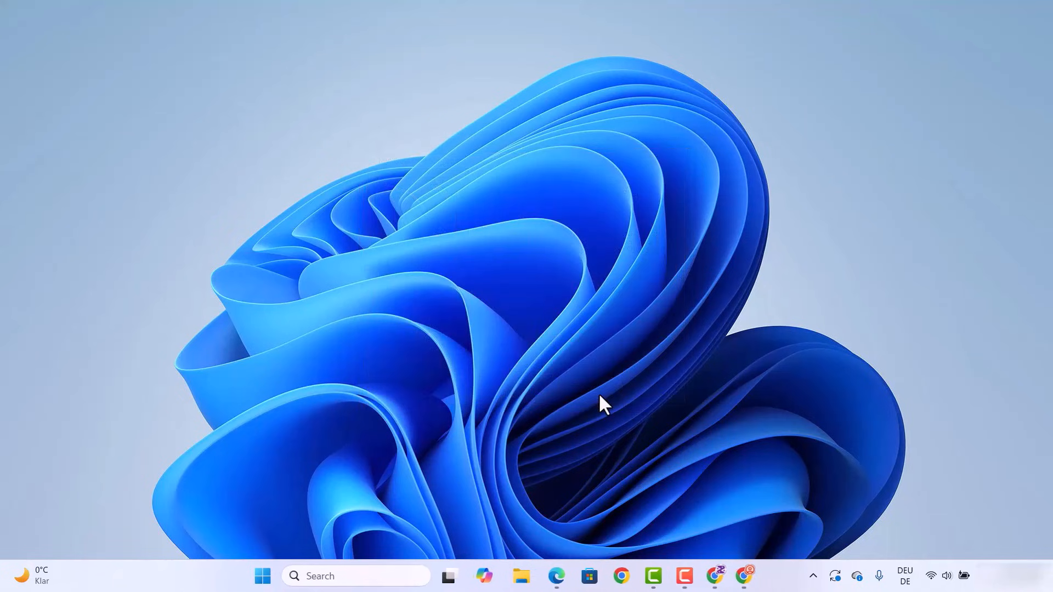
Switch to Chrome and open Microsoft Learn's latest supported Visual C++ Redistributable page from the search for "visual studio 2019 x64 redistributable download"
click(754, 577)
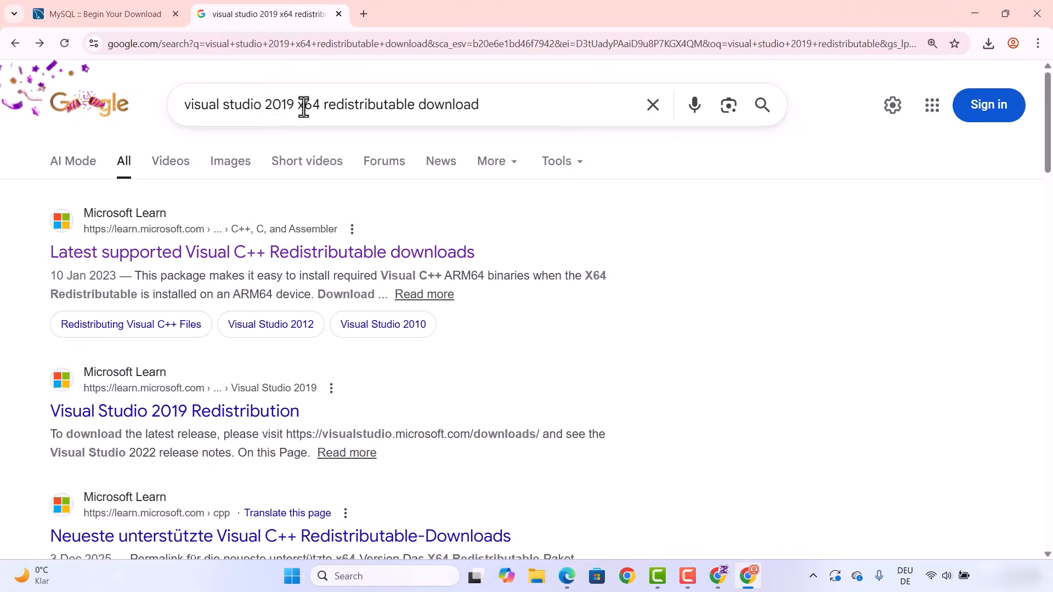
double_click(337, 112)
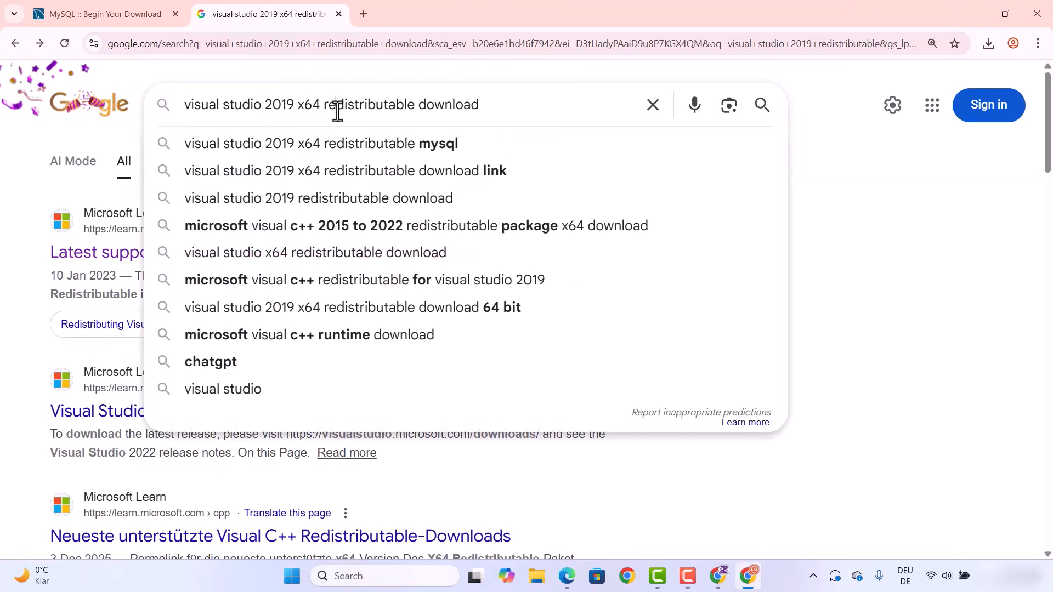
click(223, 81)
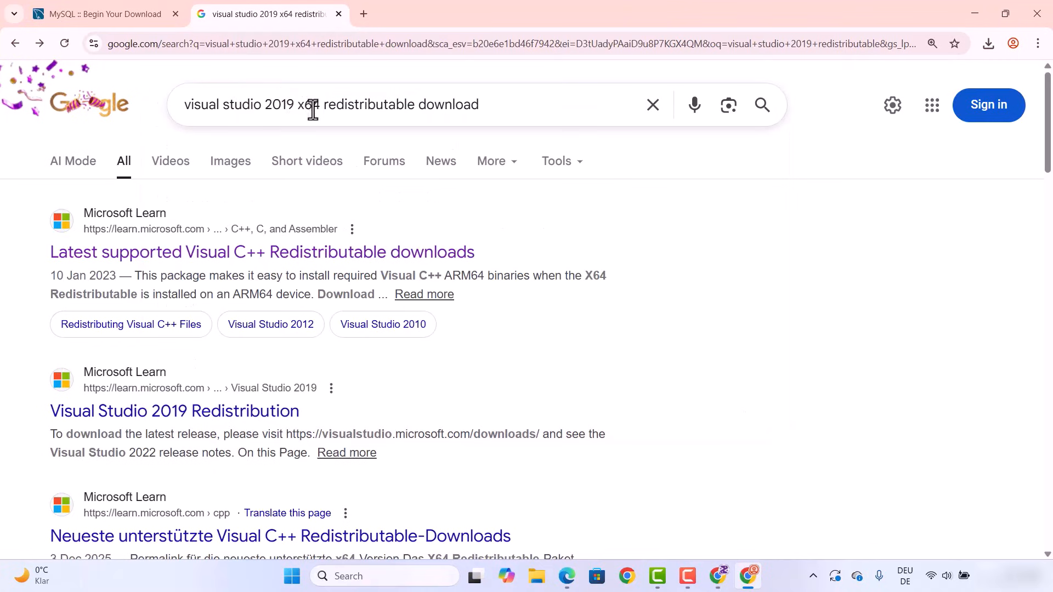
click(236, 255)
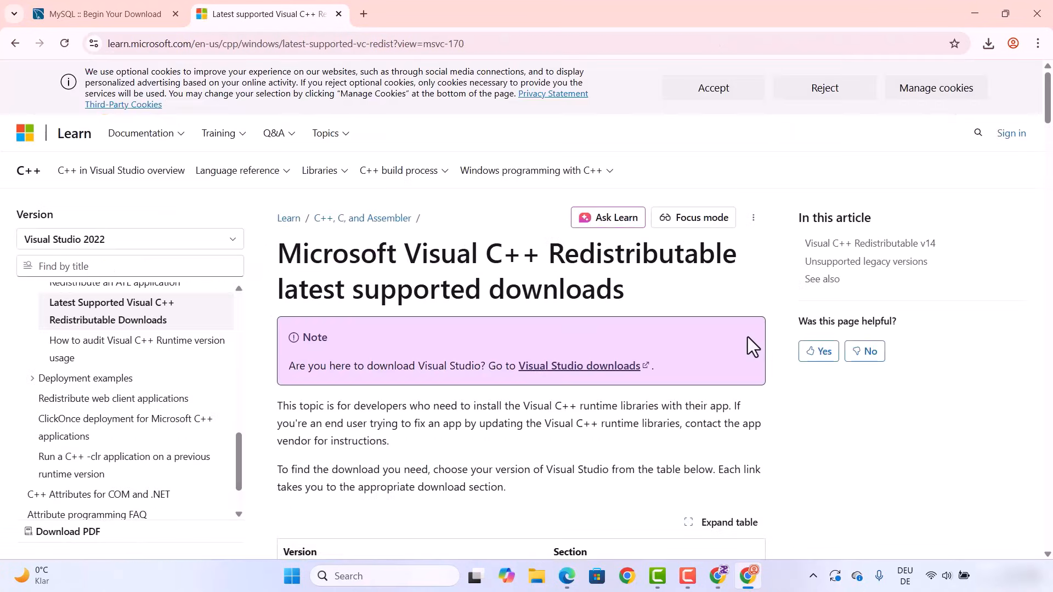
Download the X64 installer of the latest supported v14 redistributable for Visual Studio 2017–2026
scroll(463, 266, down, 5)
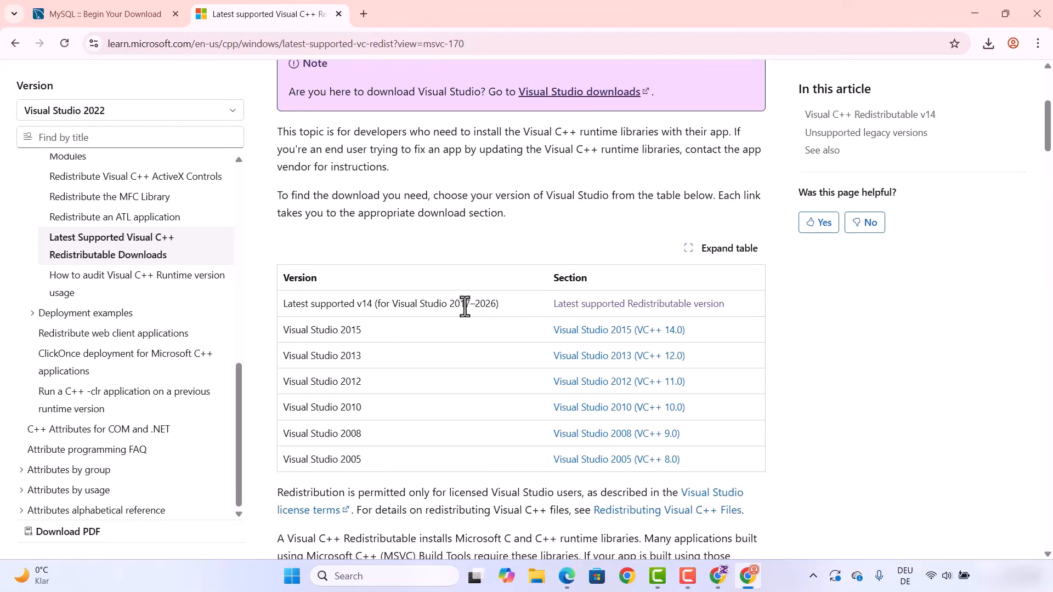
drag(449, 307, 493, 307)
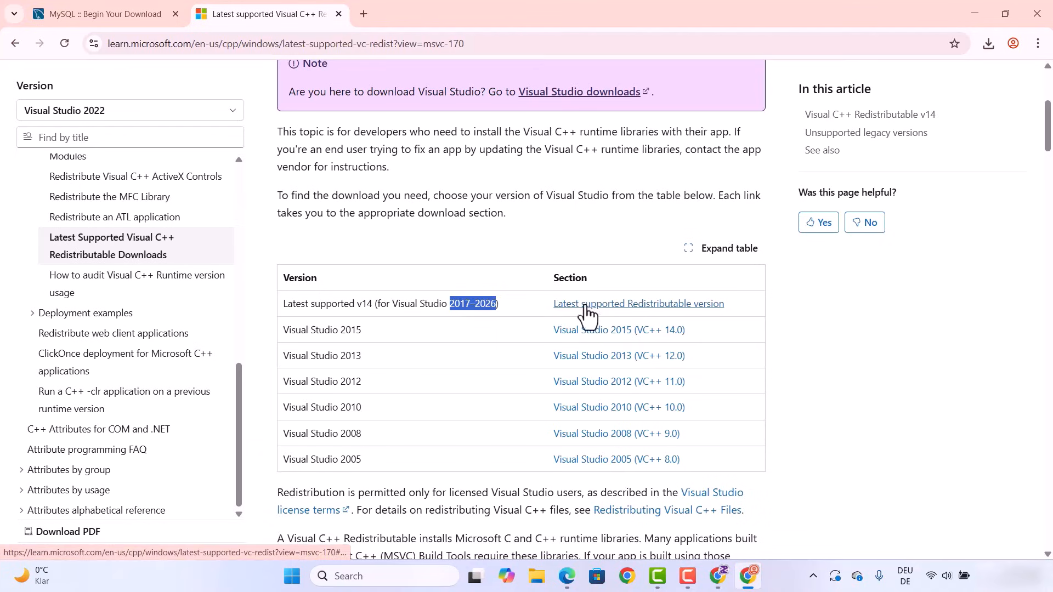
click(625, 317)
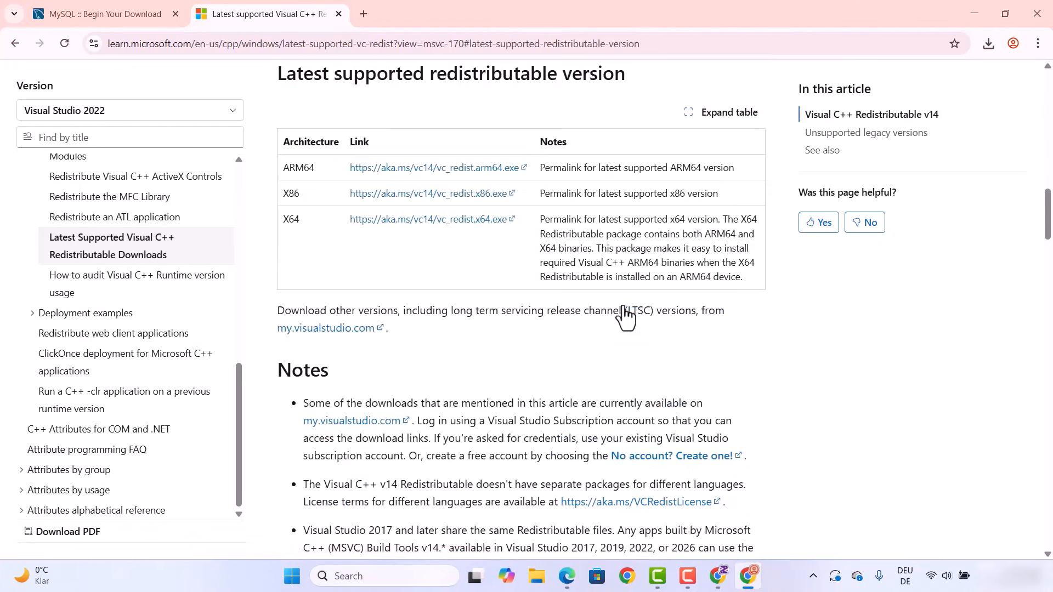
scroll(521, 262, up, 1)
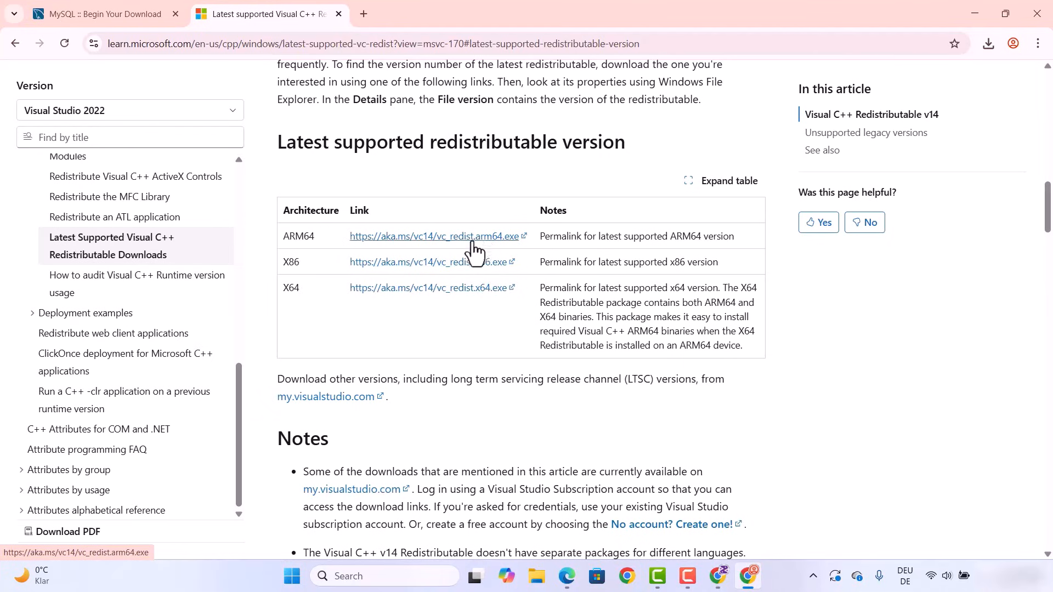
click(481, 293)
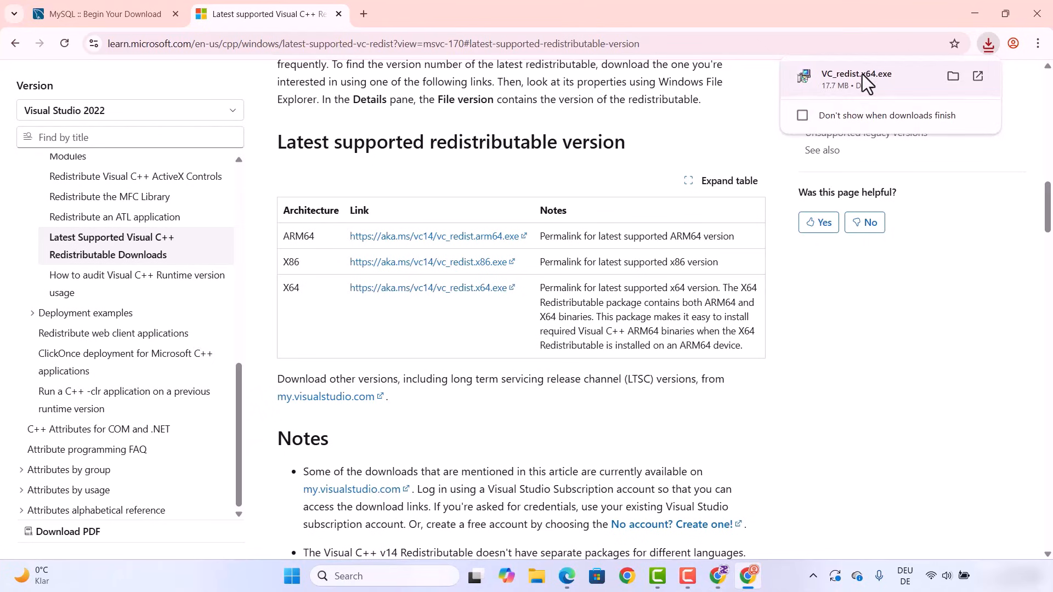
Install the Visual C++ v14 Redistributable (x64) with its license terms accepted, and close the setup without restarting the computer
click(863, 74)
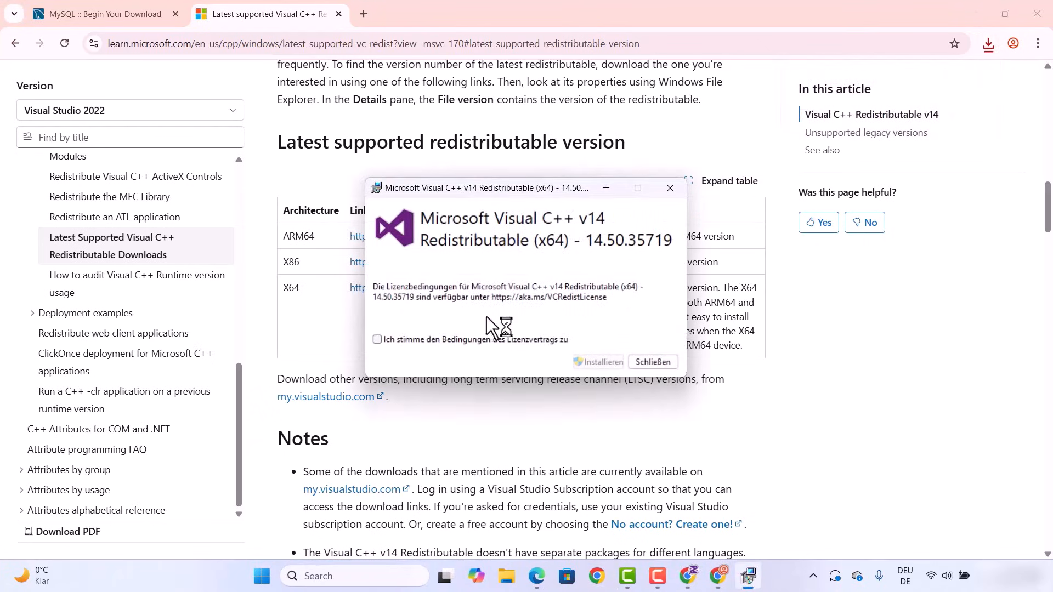
click(378, 340)
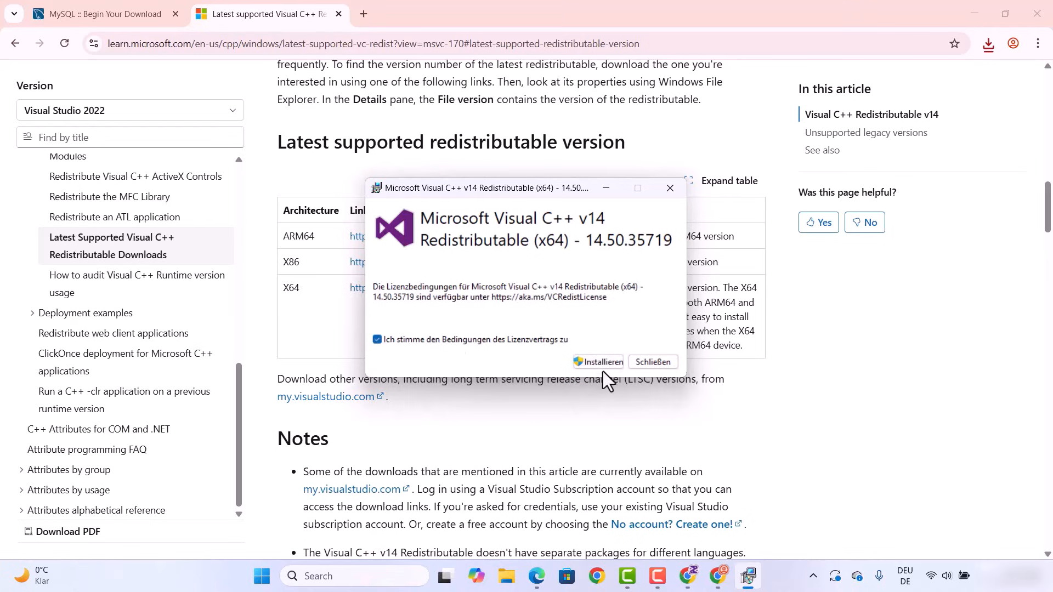
click(597, 363)
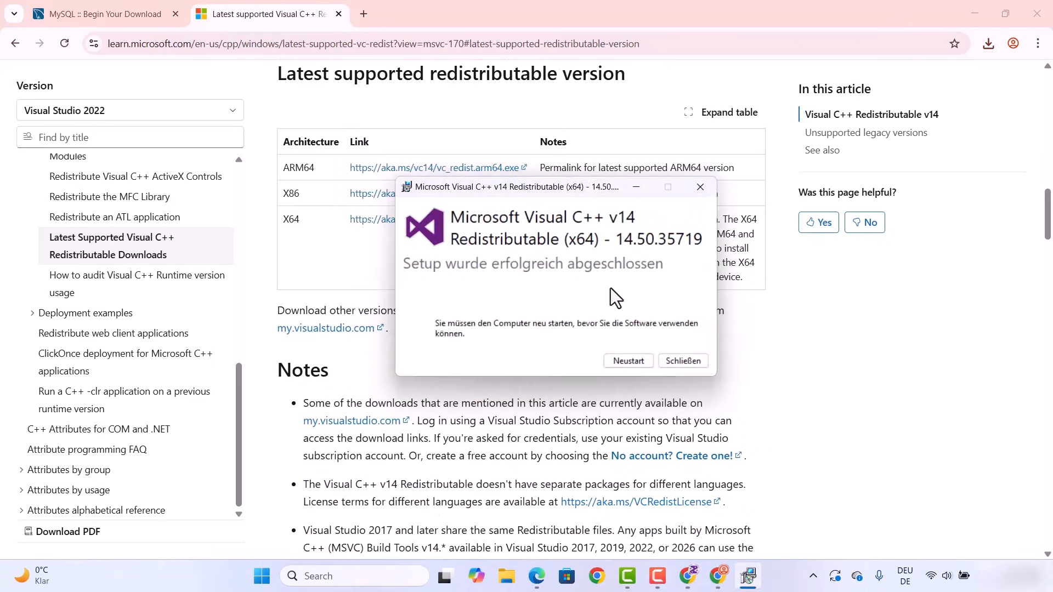
click(975, 14)
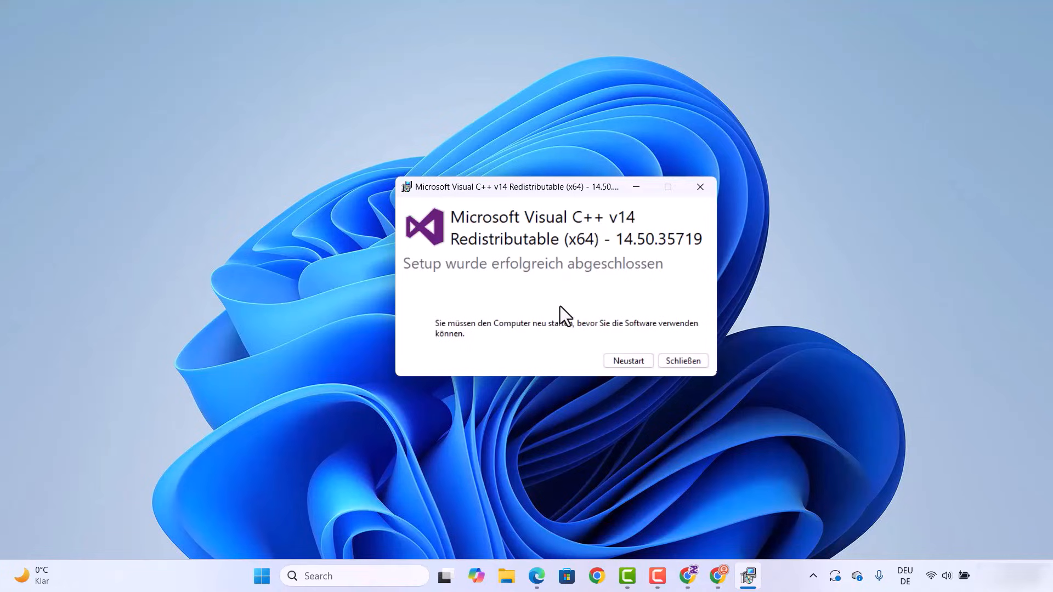
click(679, 366)
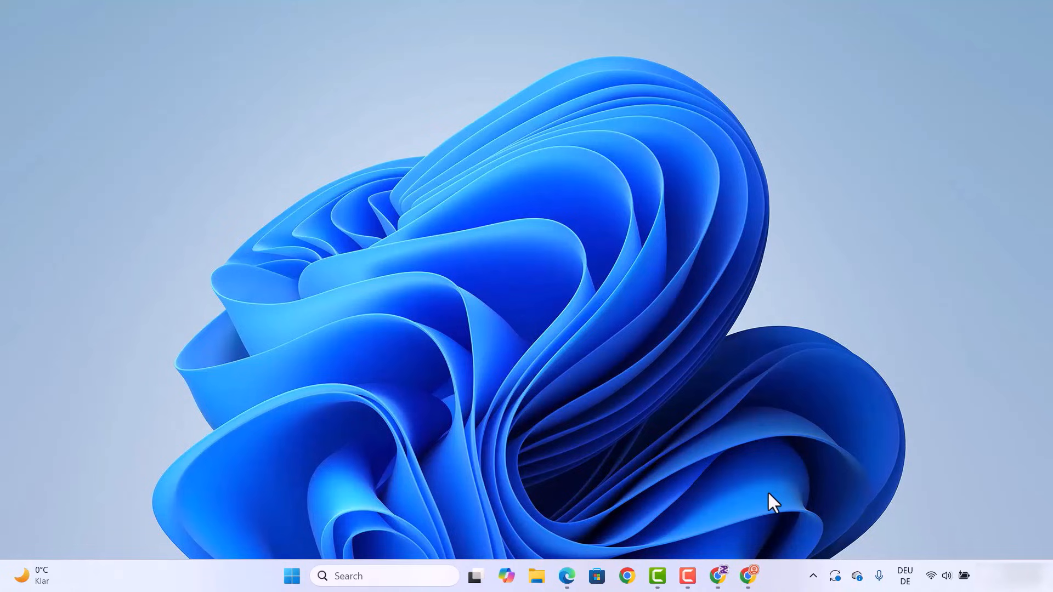
Run mysql-9.5.0-winx64.msi again from Chrome's recent downloads and minimize the browser
click(745, 577)
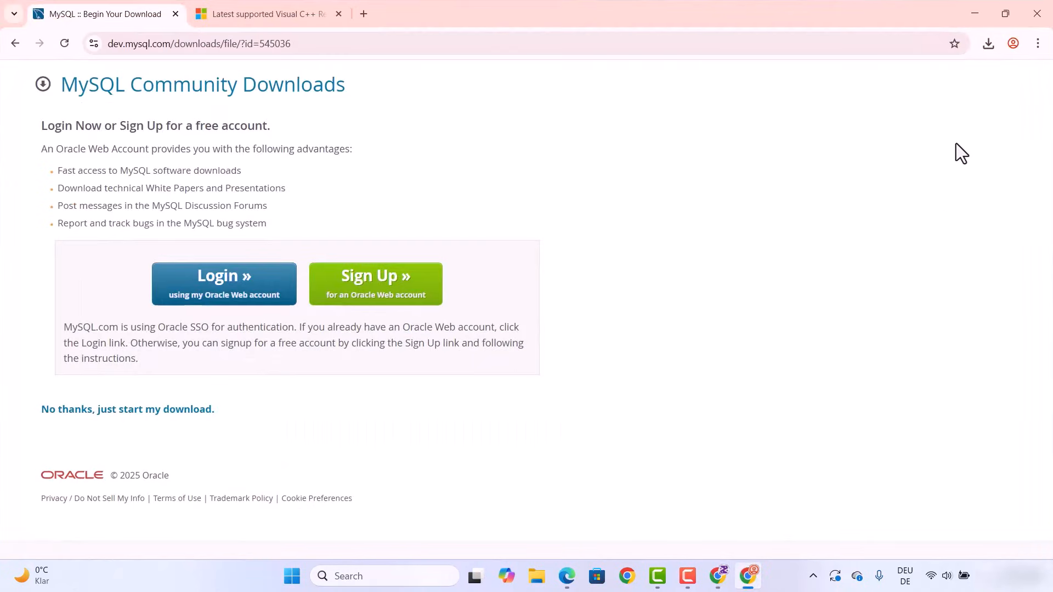
click(986, 45)
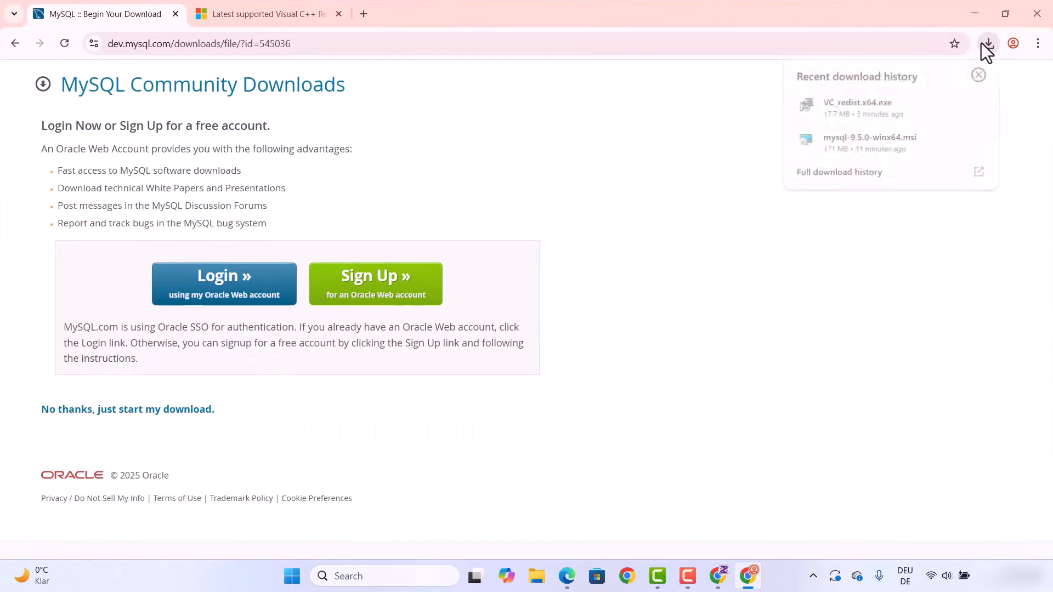
click(856, 143)
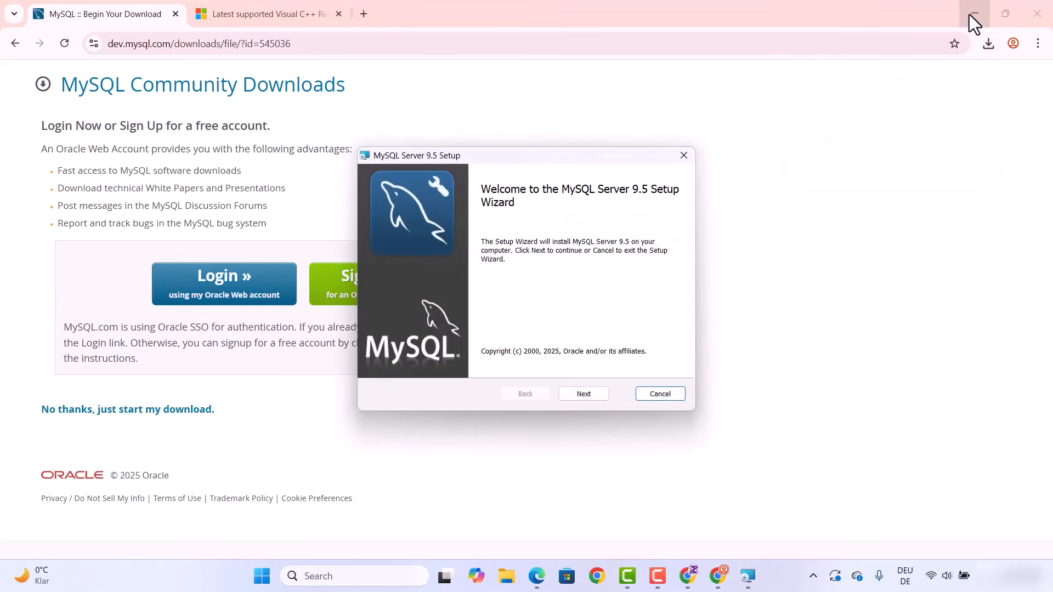
click(973, 14)
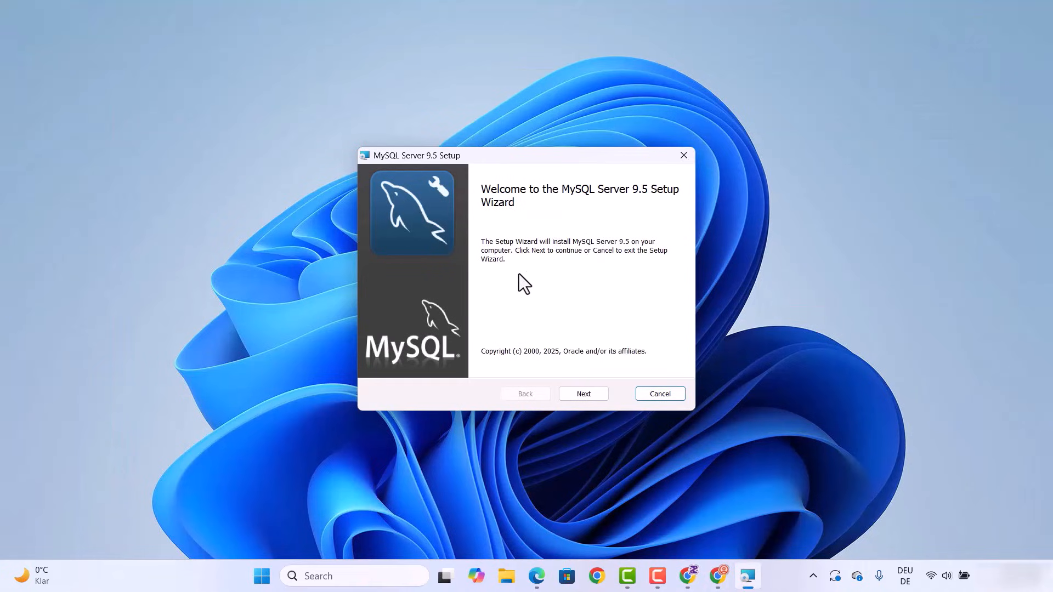
Accept the MySQL Server 9.5 license agreement and install the server with the Complete setup type
click(582, 394)
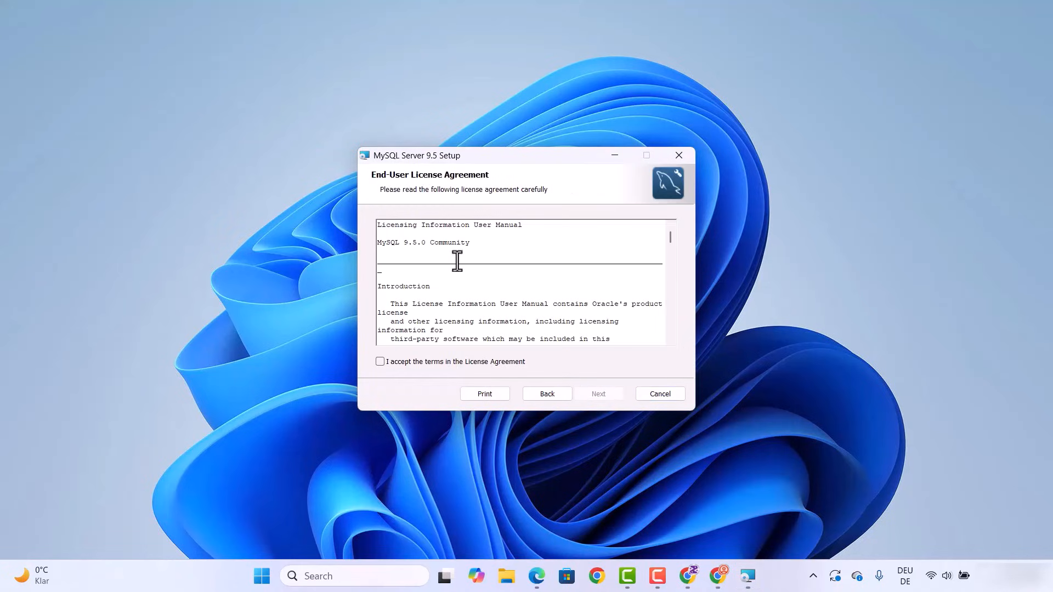
scroll(458, 260, down, 15)
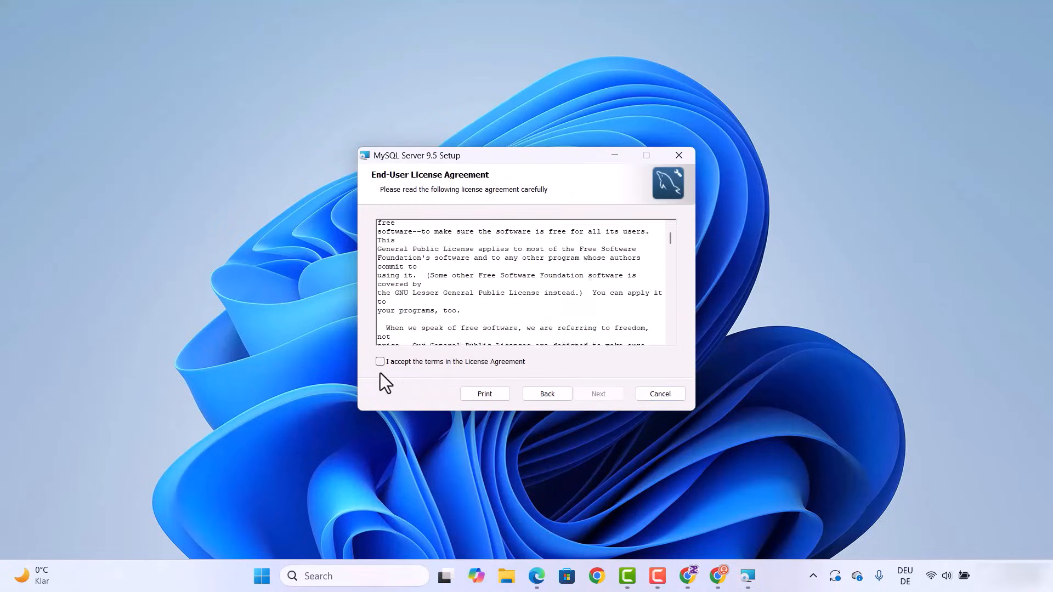
scroll(380, 364, down, 12)
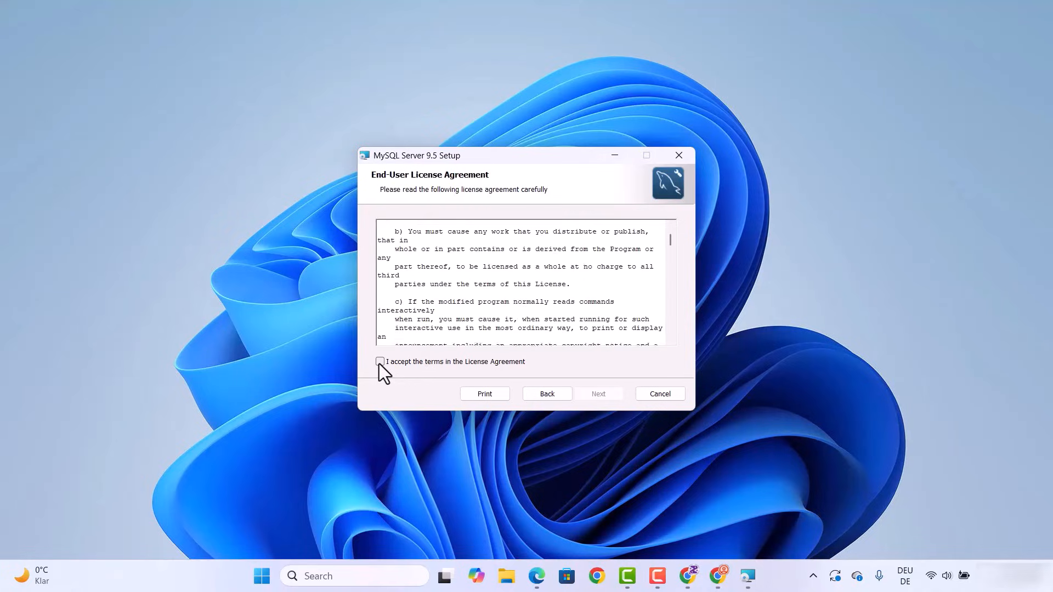
scroll(379, 364, down, 5)
click(379, 362)
click(600, 396)
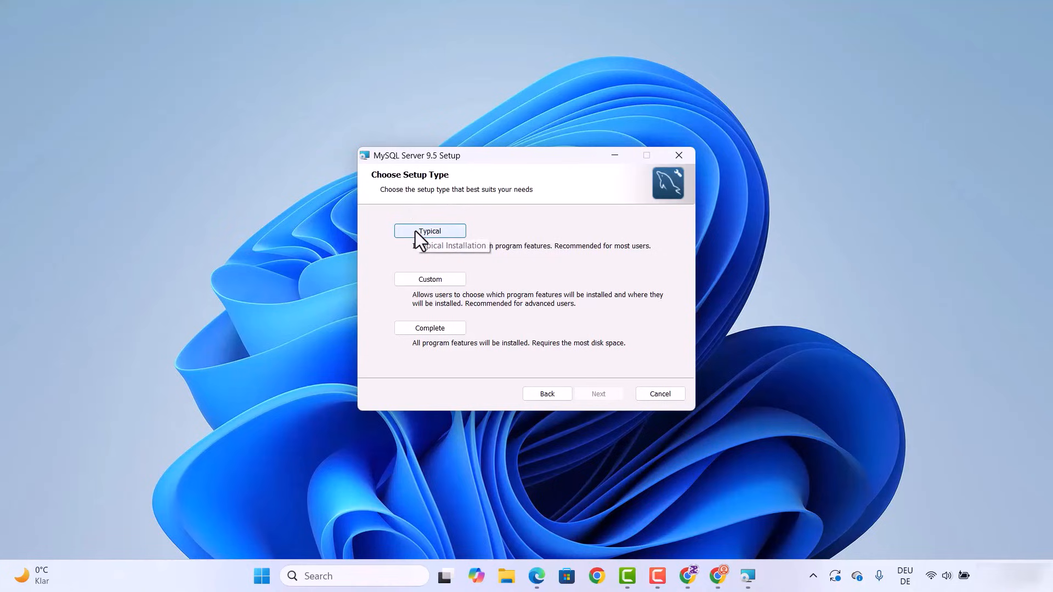
click(435, 332)
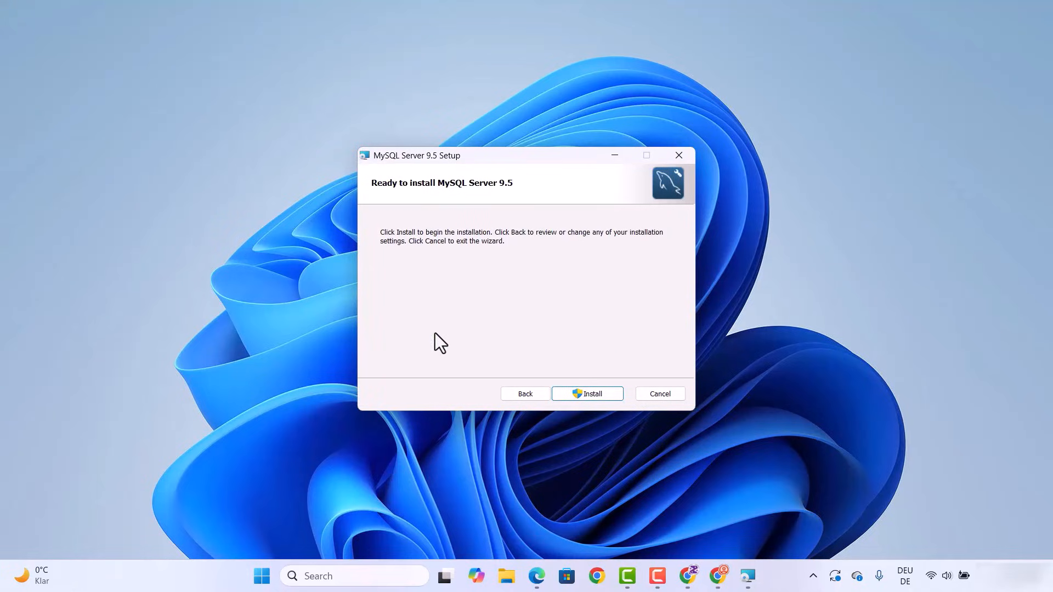
click(581, 393)
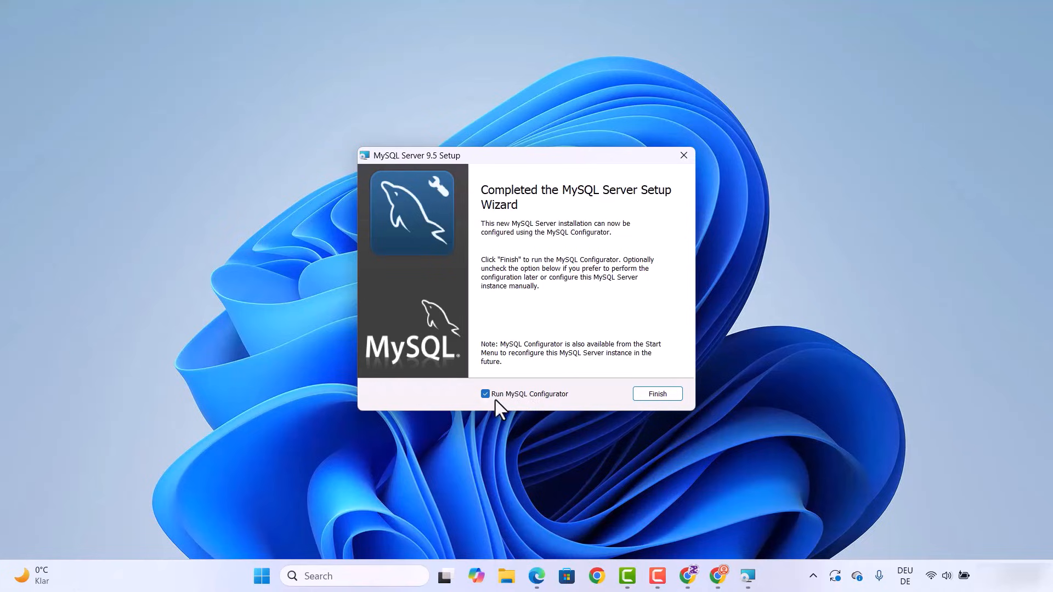
Finish the server setup and run MySQL Configurator, accepting the default data directory and the Development Computer type with TCP/IP port 3306
click(650, 397)
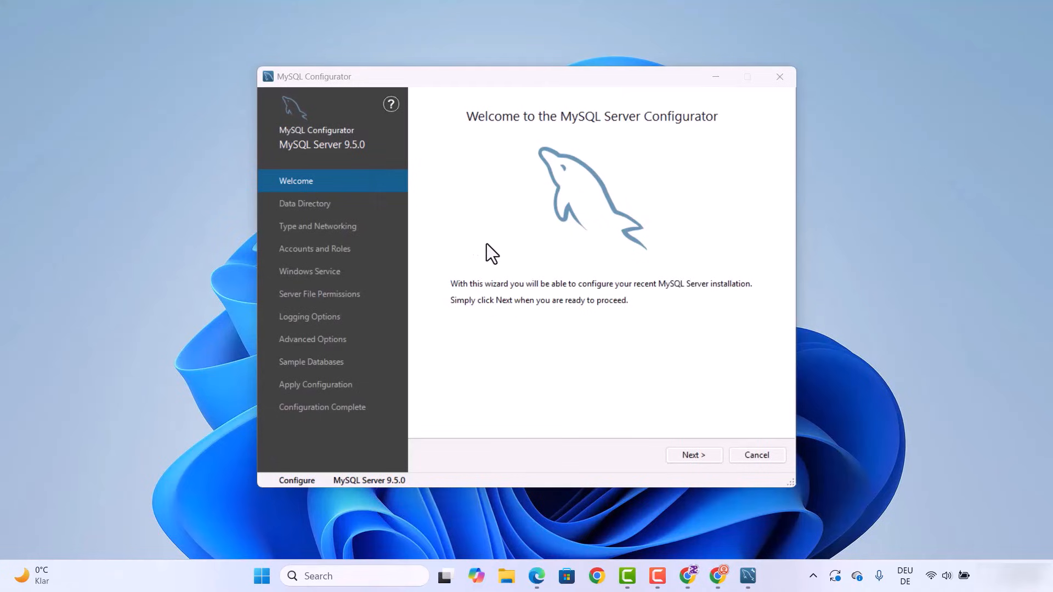
click(686, 459)
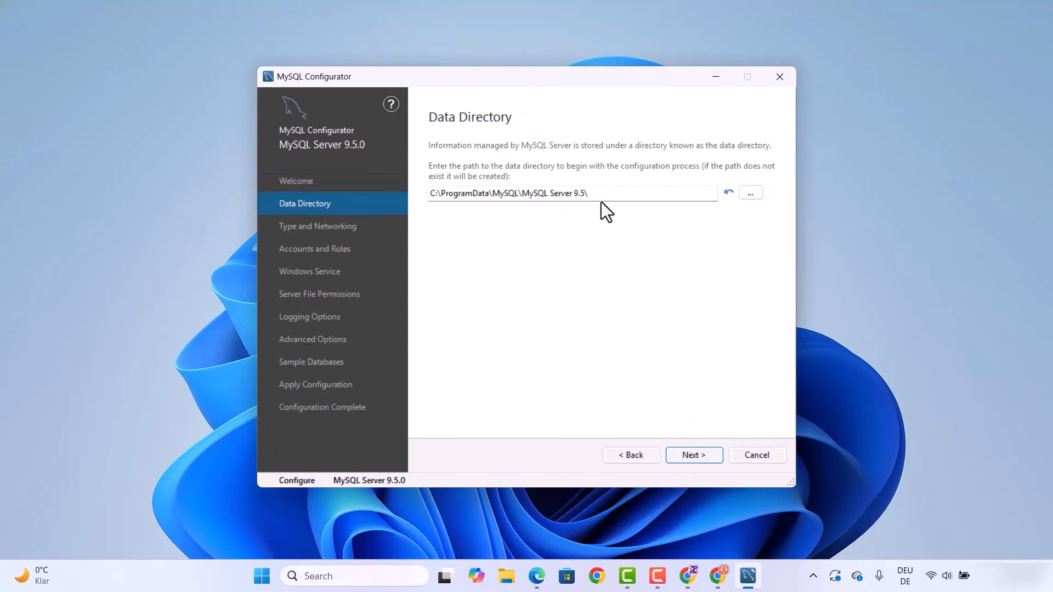
drag(605, 196, 428, 186)
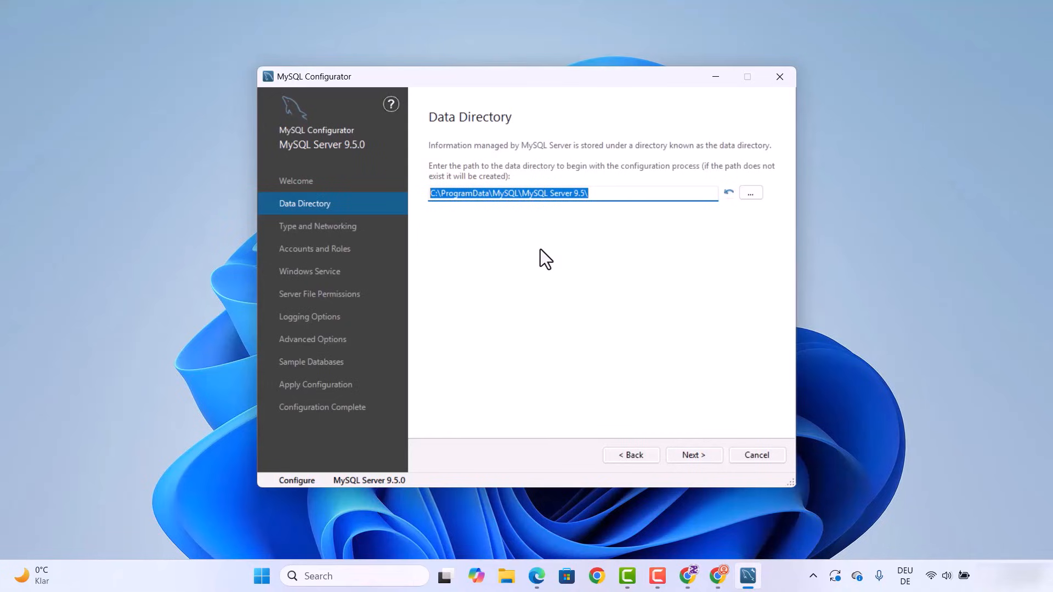
click(685, 455)
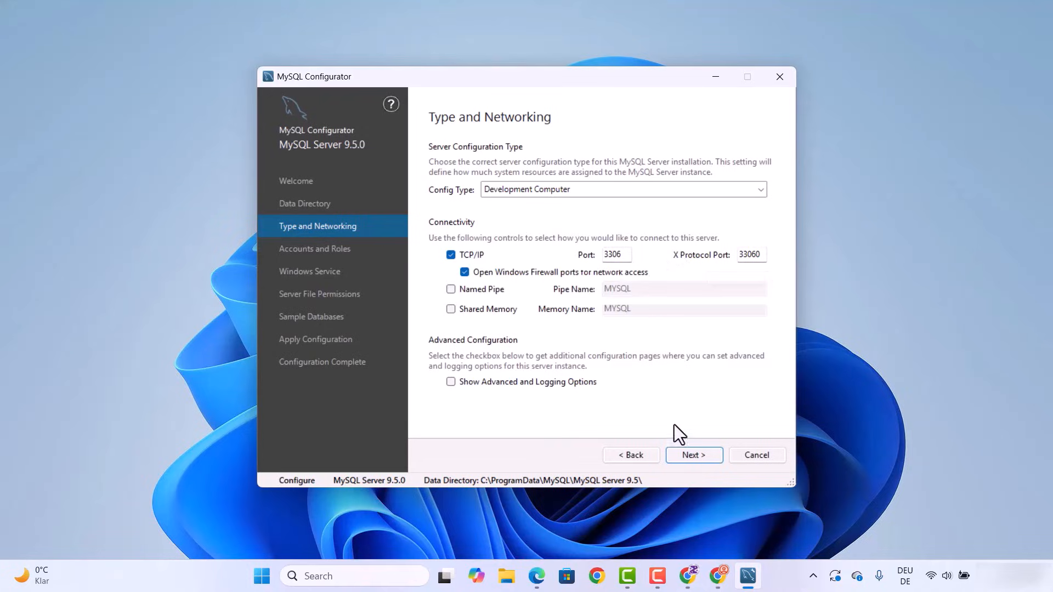
click(700, 458)
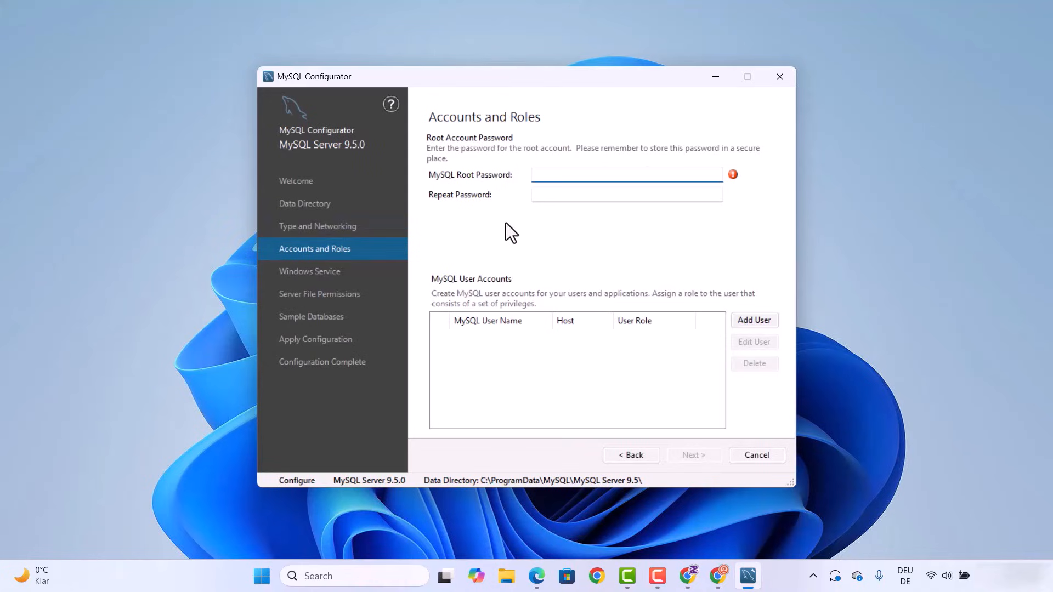
Enter and repeat the MySQL root password, and continue without adding user accounts
text(••••)
click(574, 195)
text(•••)
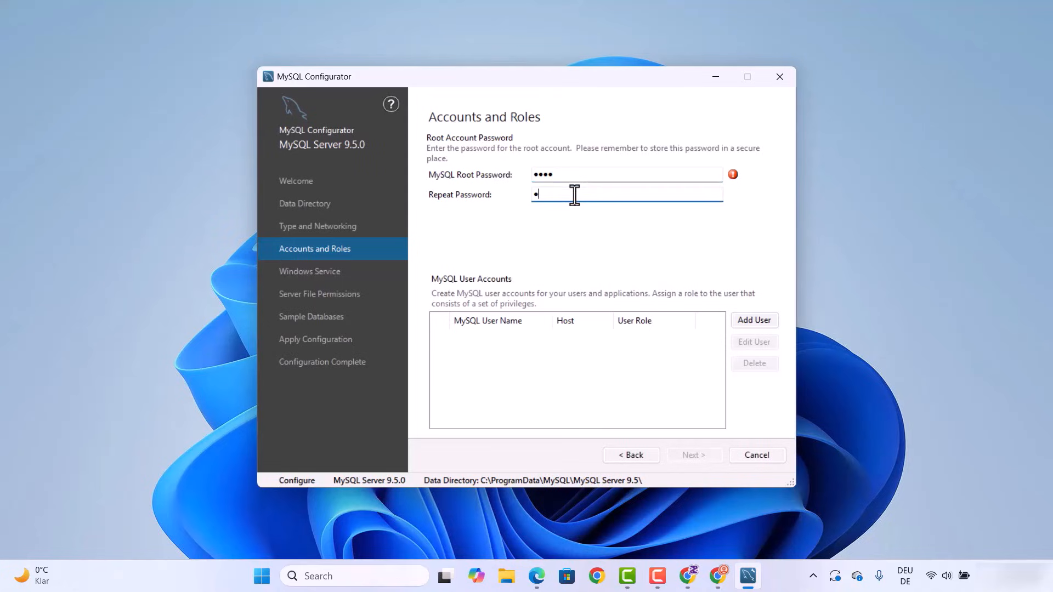
text(•)
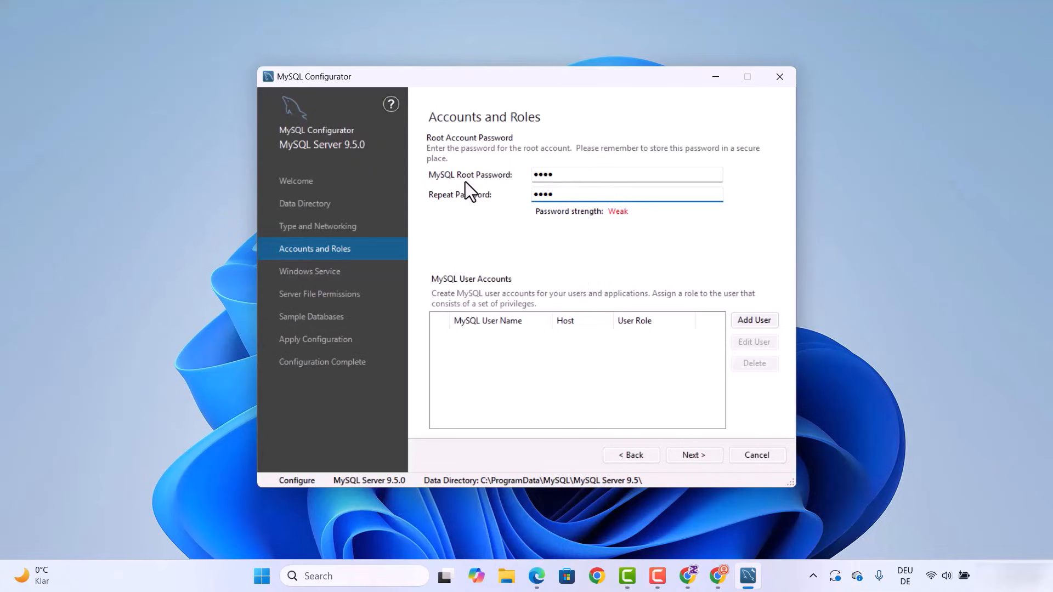
click(679, 455)
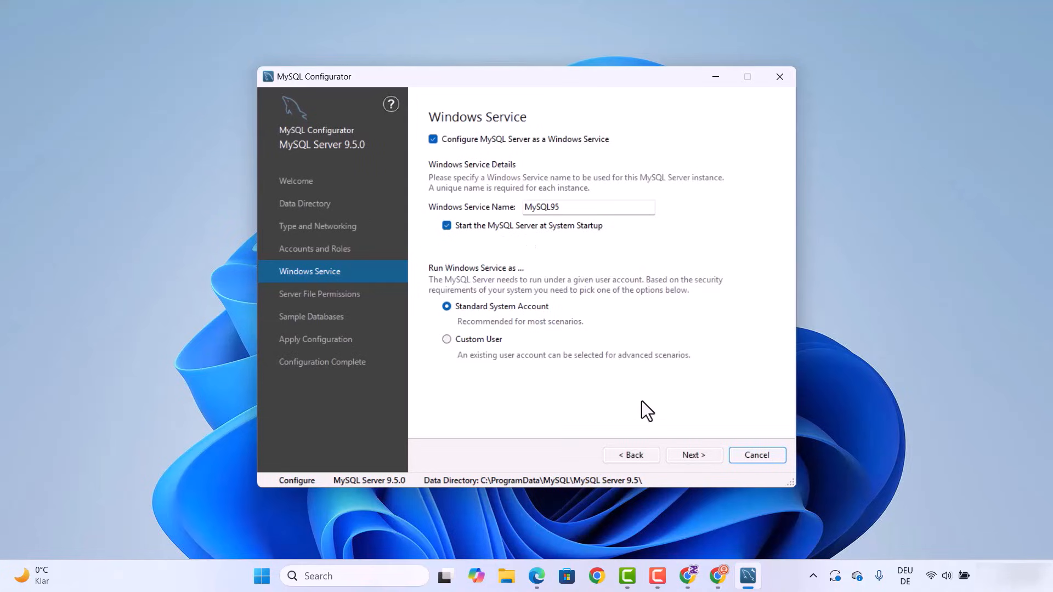
Accept the MySQL95 Windows service and full-access file permission defaults, and choose to create the World sample database
click(689, 463)
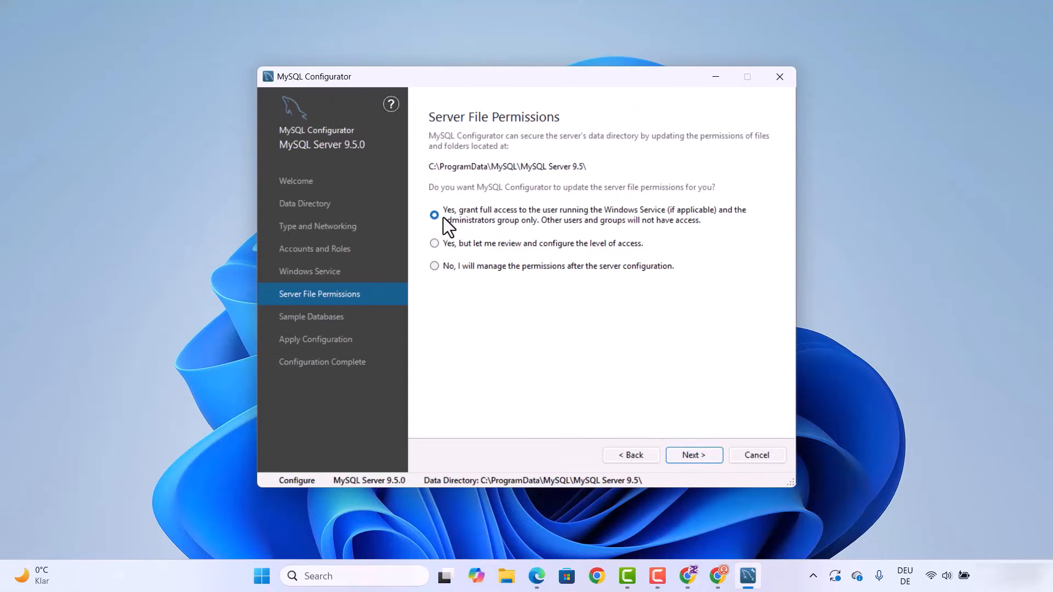
click(686, 455)
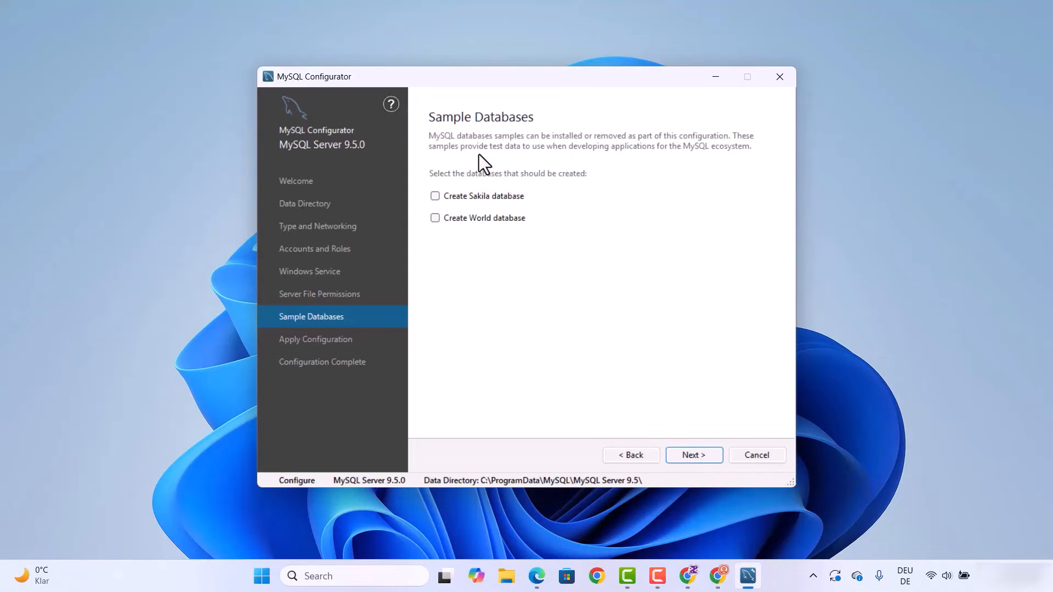
click(435, 219)
click(689, 455)
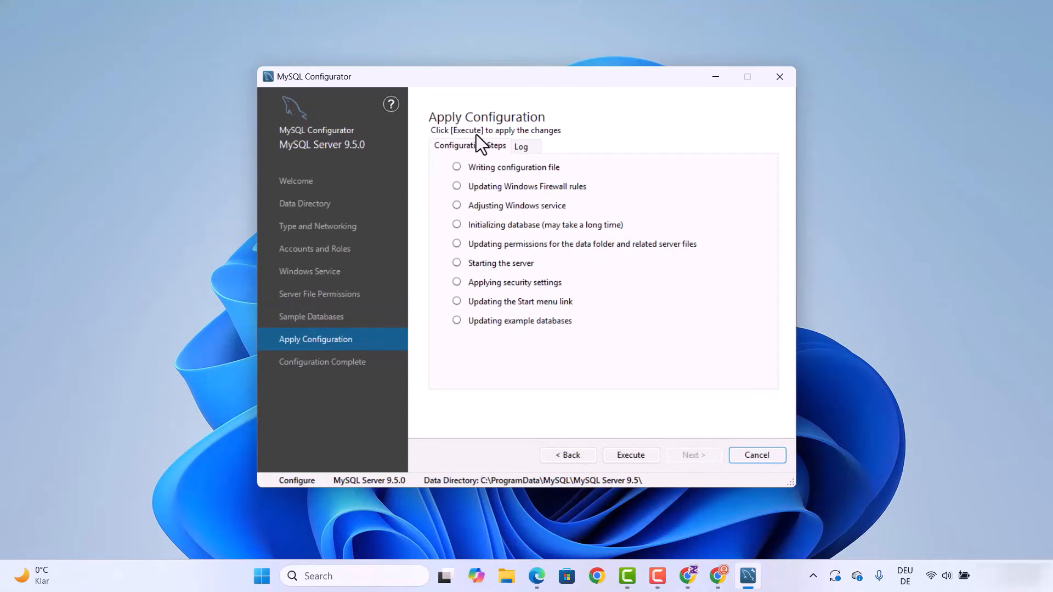
Execute the MySQL Server 9.5.0 configuration steps and finish the configurator
click(630, 455)
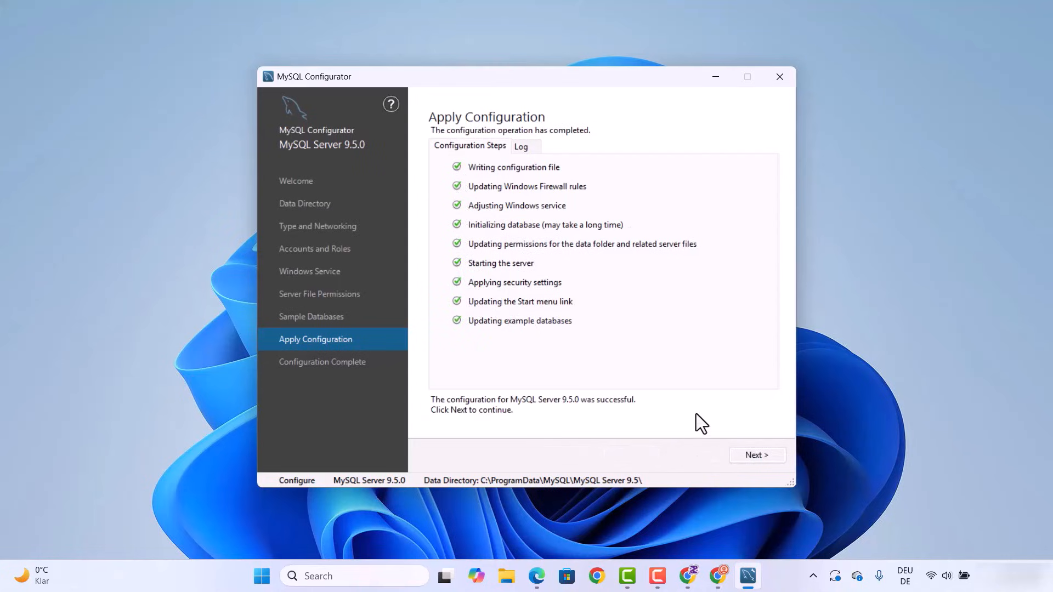
click(747, 457)
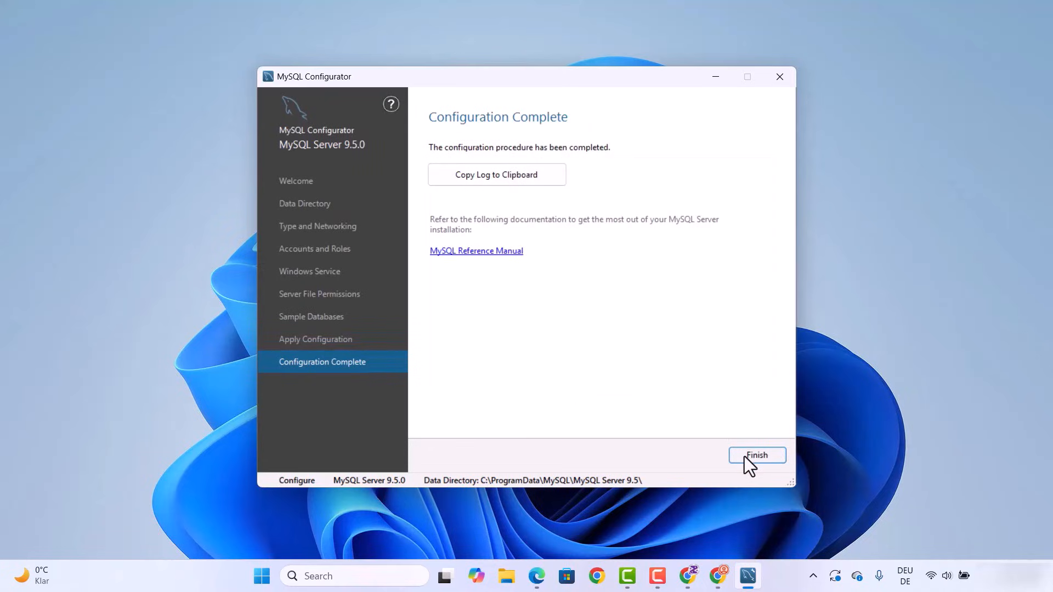
click(757, 455)
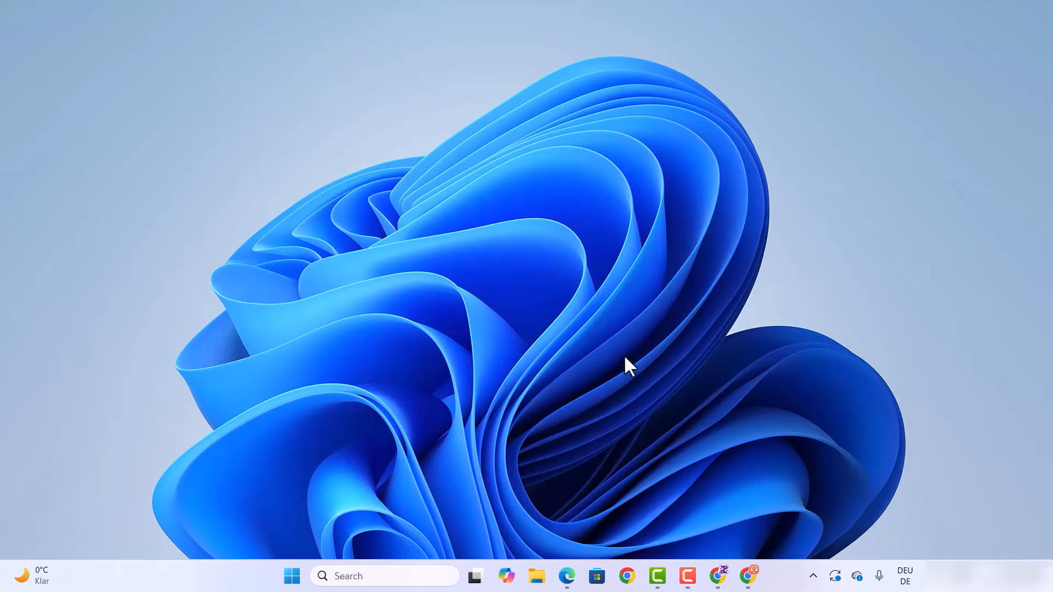
Switch to Chrome and open the MySQL Workbench download page through the MySQL Community (GPL) Downloads on mysql.com
click(747, 578)
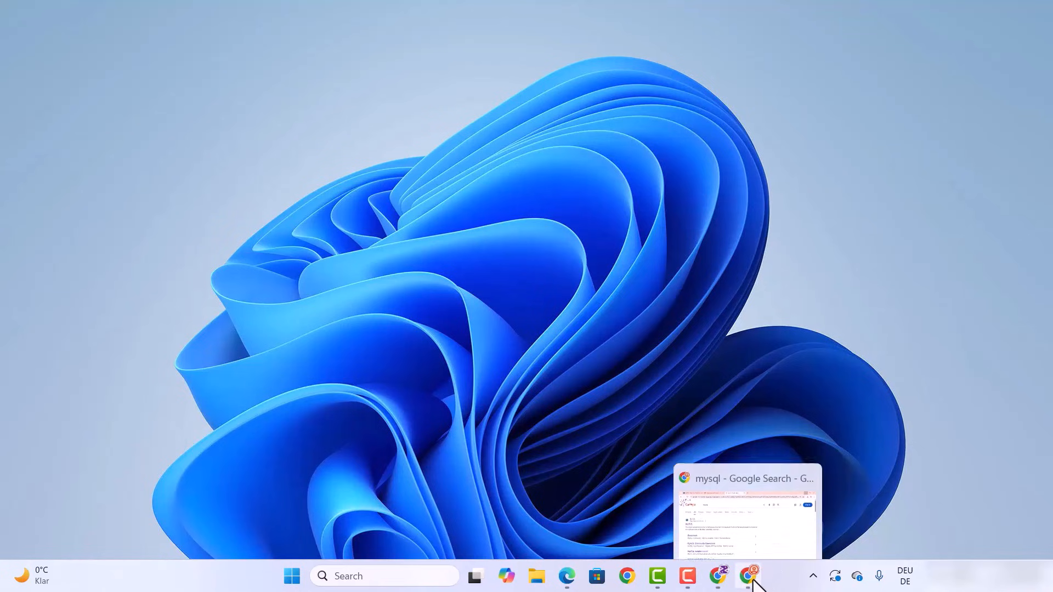
click(751, 578)
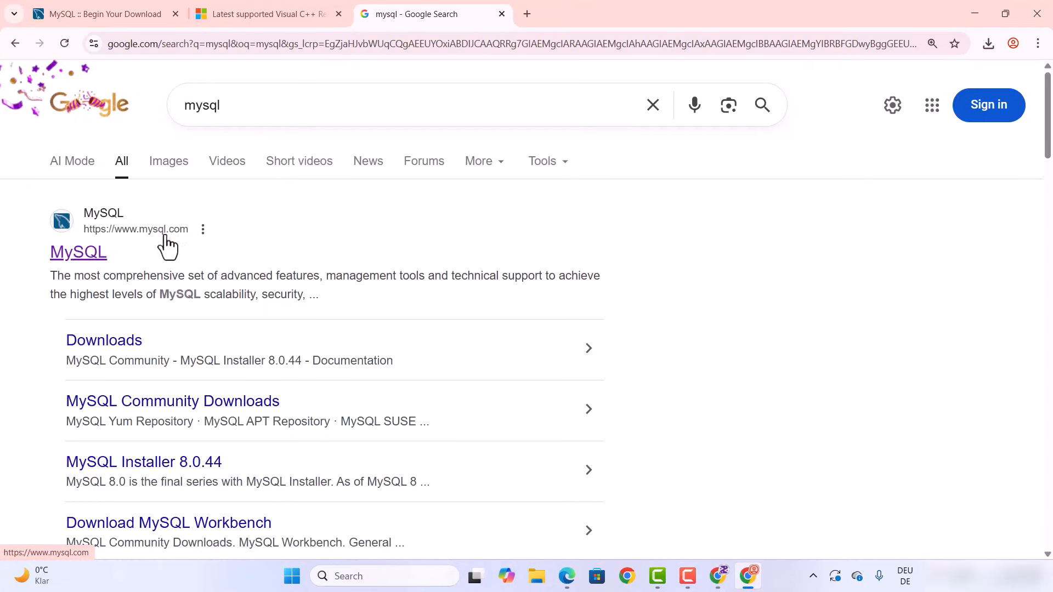
click(78, 257)
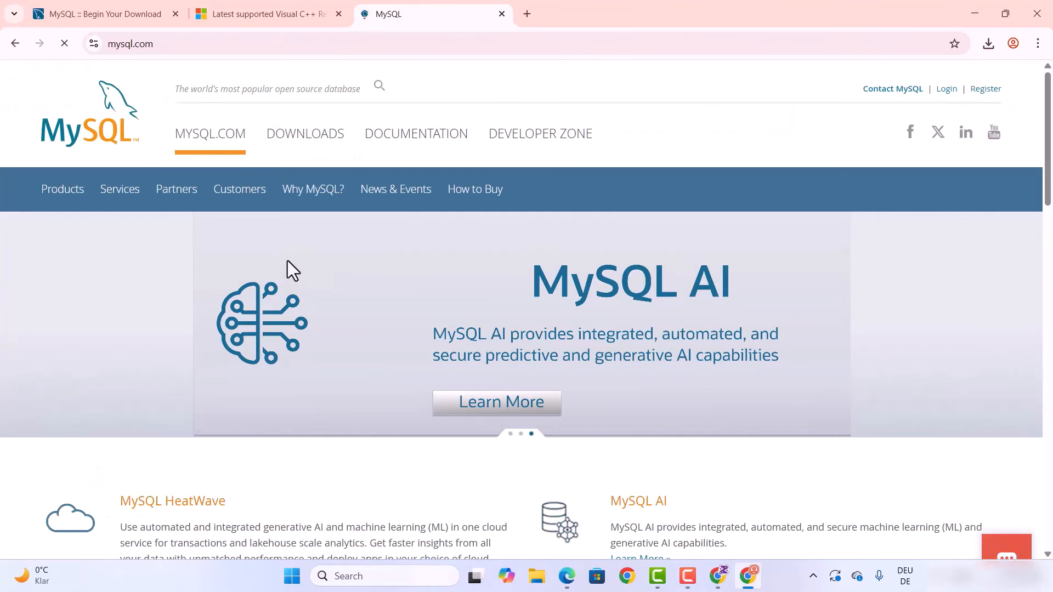
scroll(287, 261, down, 1)
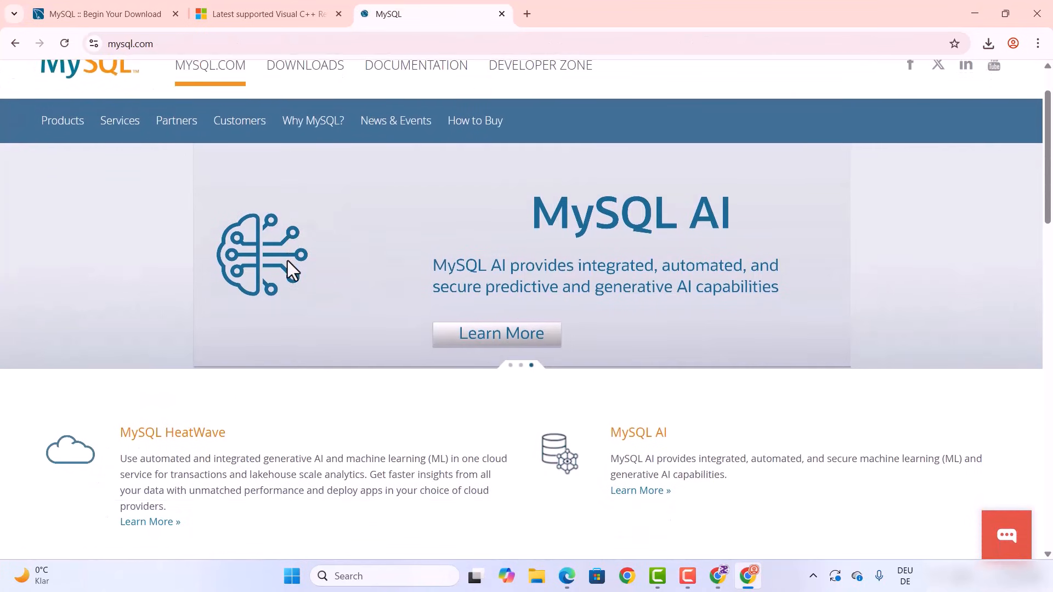
click(282, 75)
scroll(302, 195, down, 10)
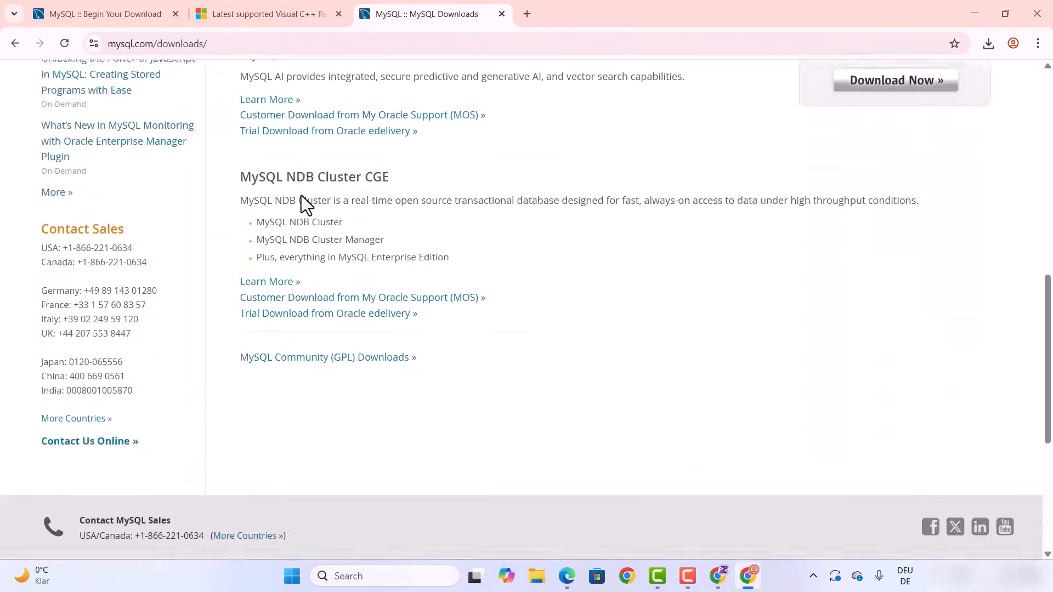
scroll(301, 195, down, 2)
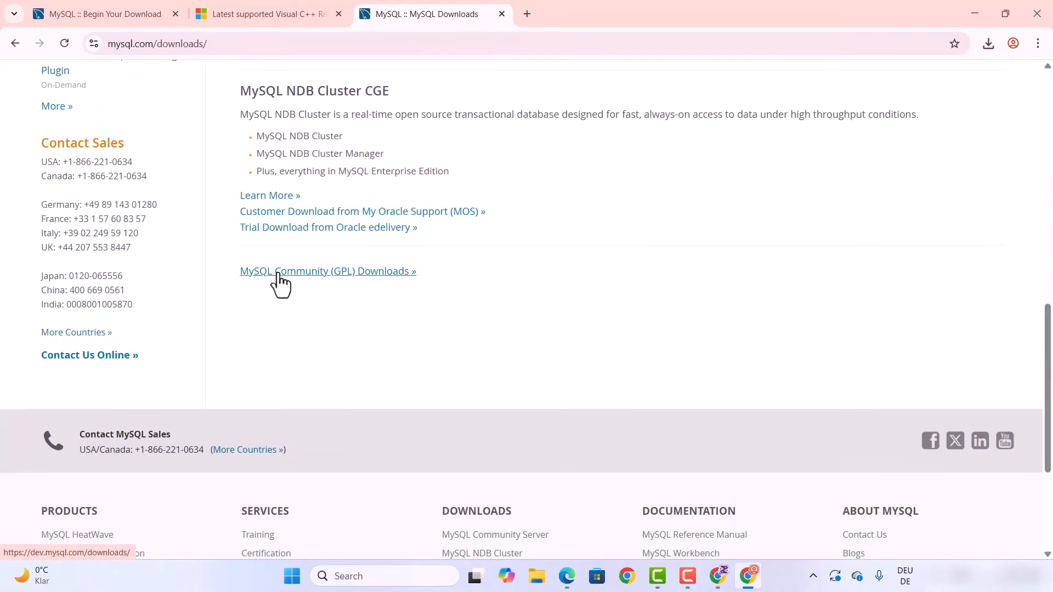
click(279, 274)
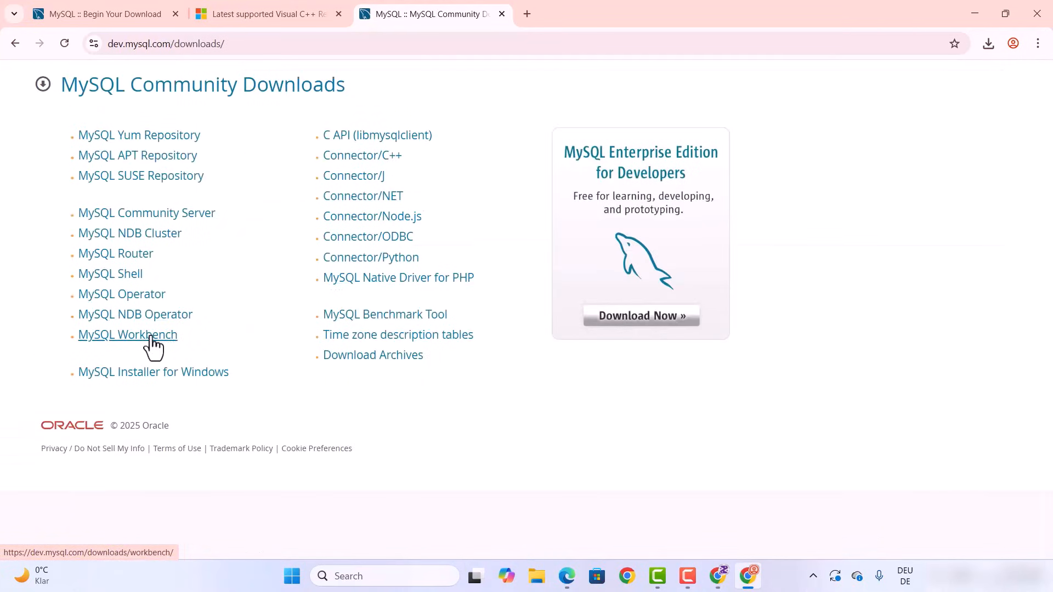
click(101, 344)
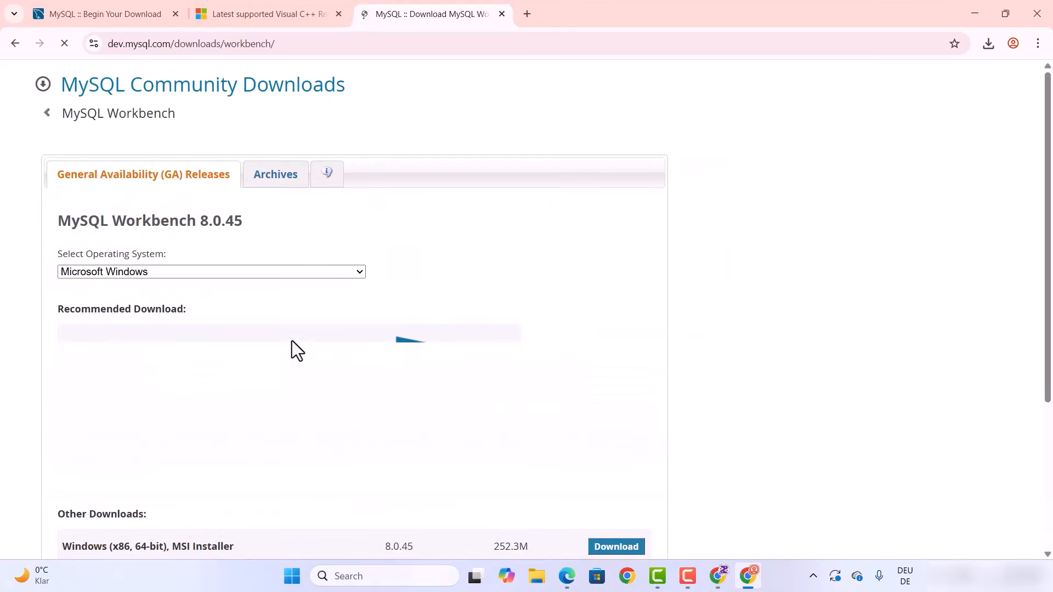
Download the Windows (x86, 64-bit) MSI Installer 8.0.45 without logging in, run it and minimize the browser
scroll(346, 296, down, 4)
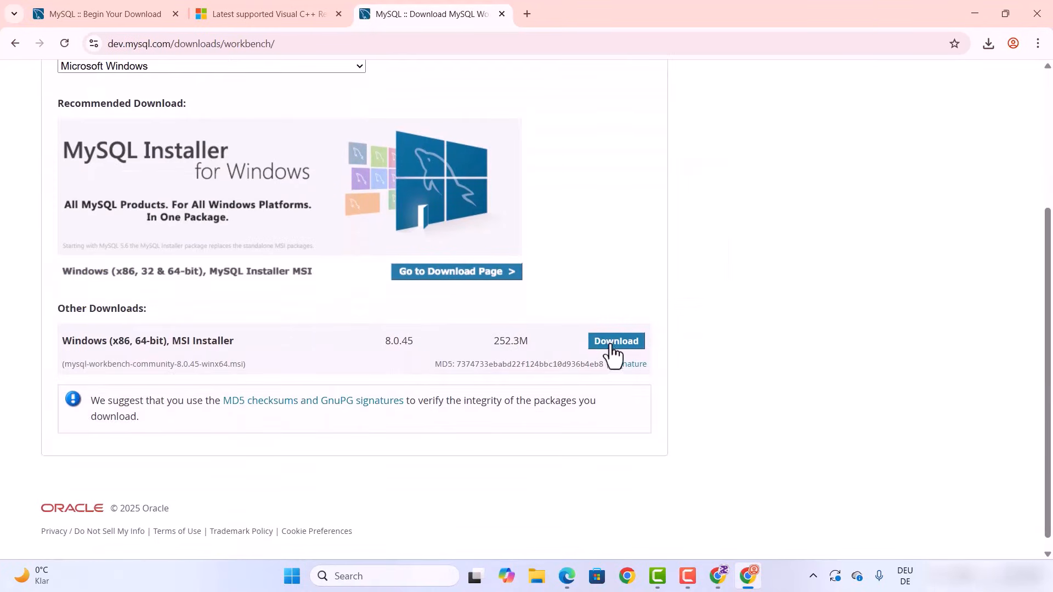
click(612, 346)
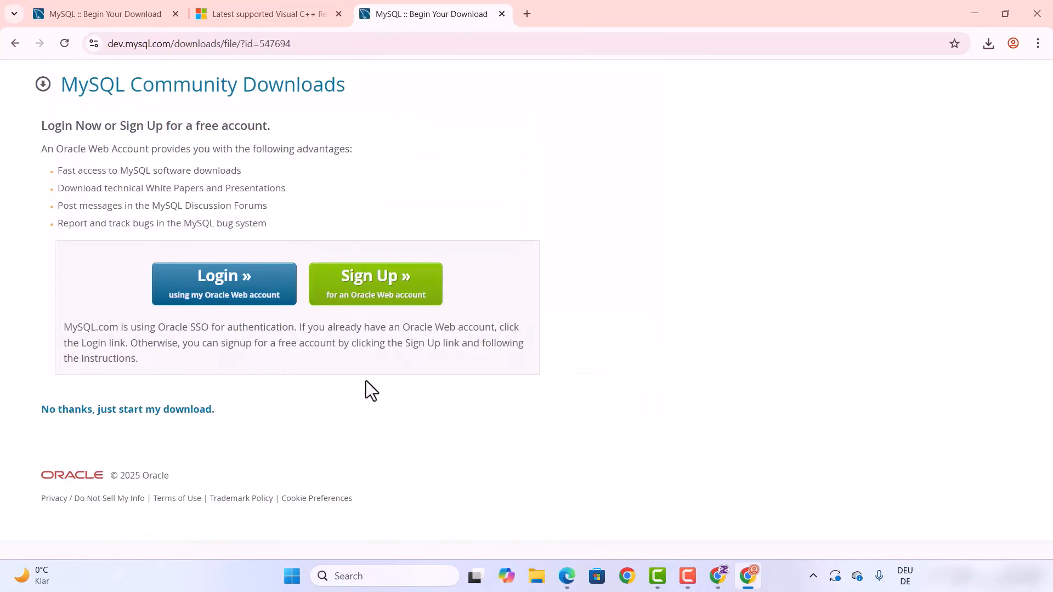
click(115, 417)
click(991, 46)
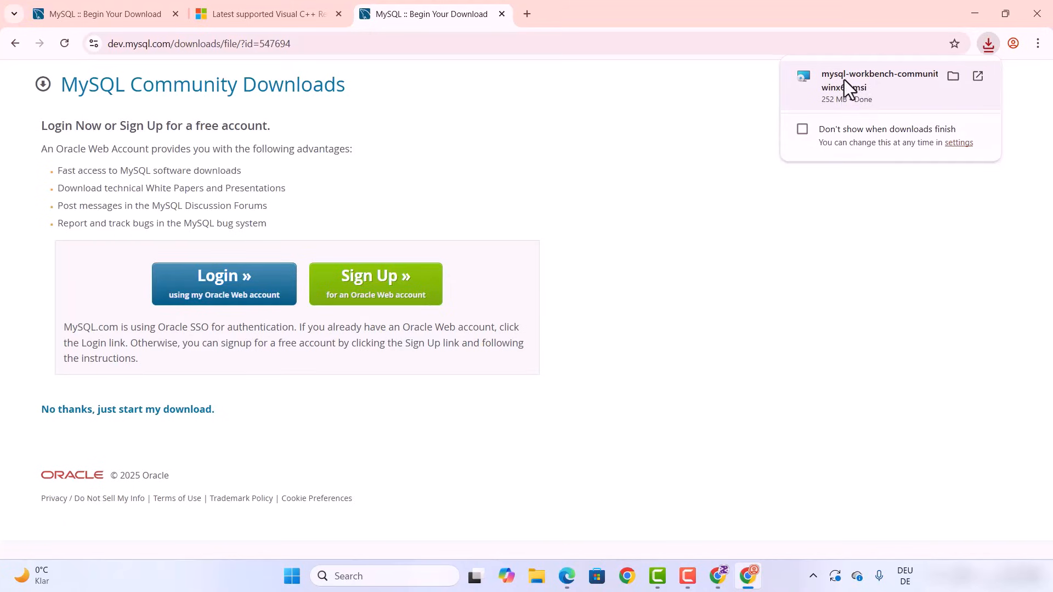
click(970, 16)
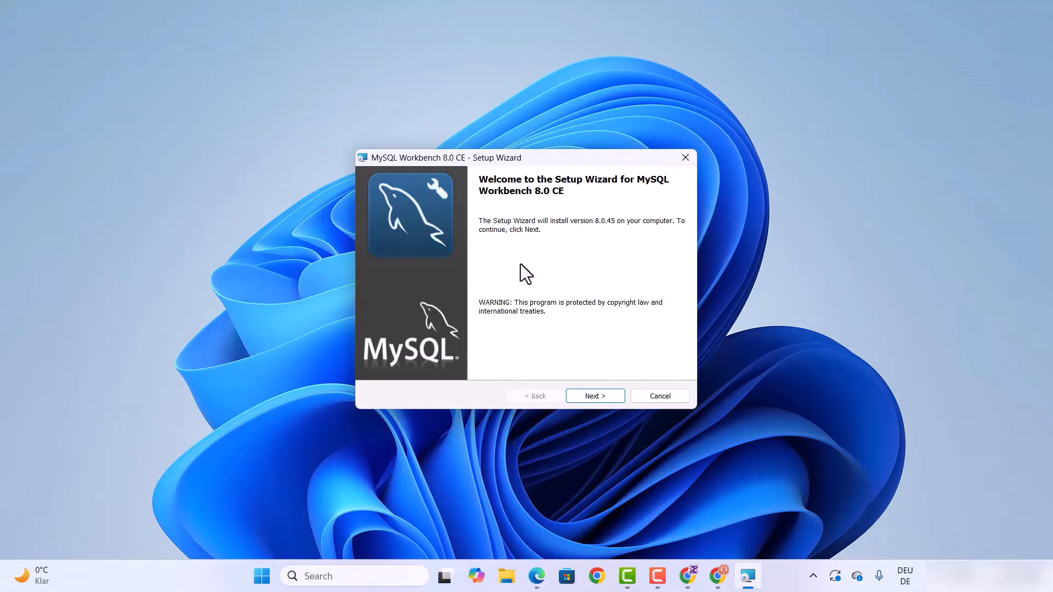
Install MySQL Workbench 8.0 CE in the default folder with the Complete setup type, launch it and maximize its window
click(584, 396)
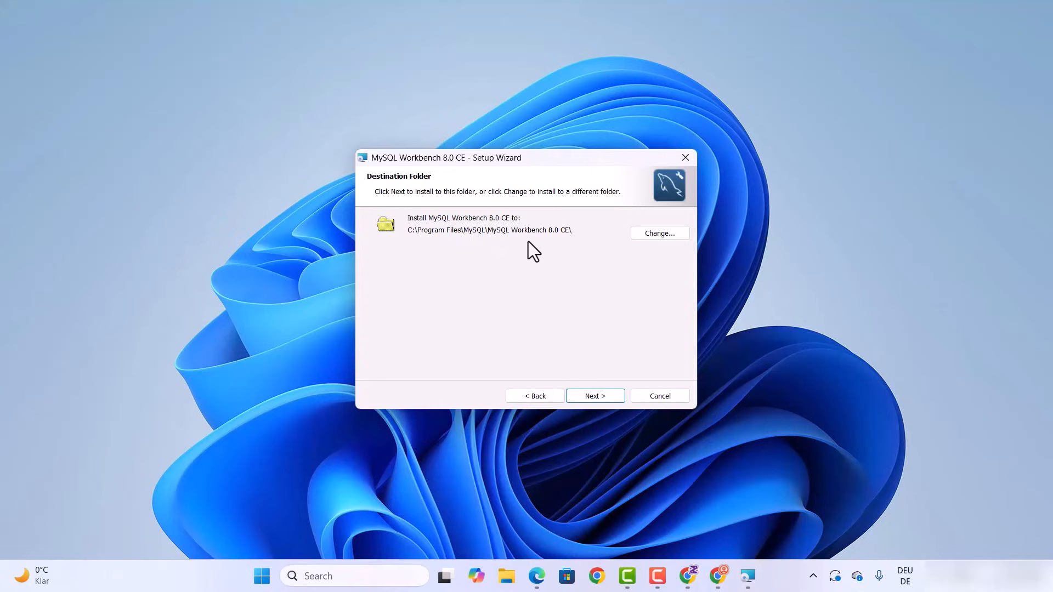
click(587, 400)
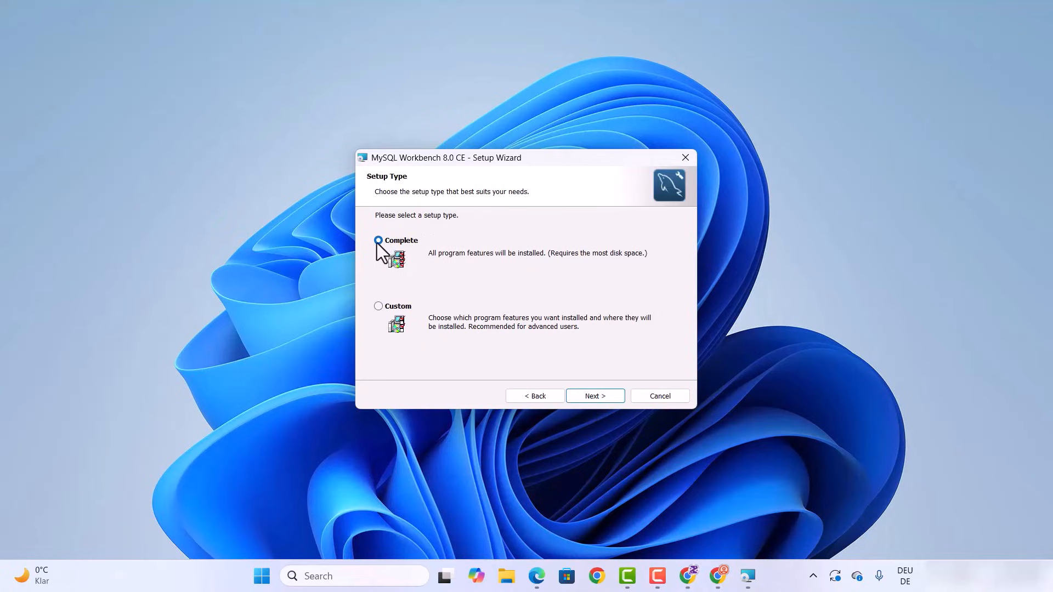
click(589, 396)
click(588, 397)
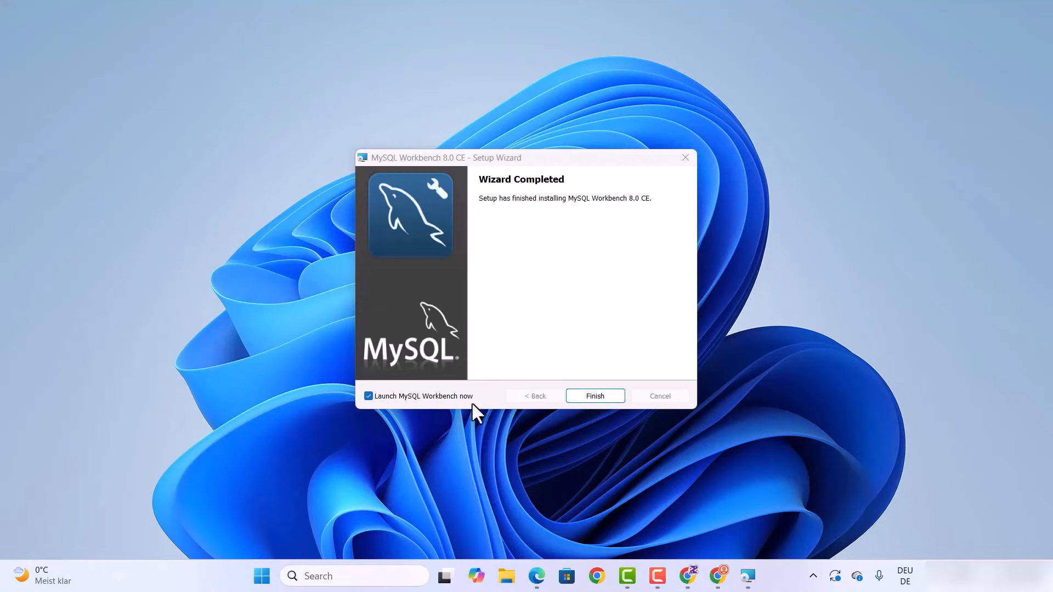
click(585, 396)
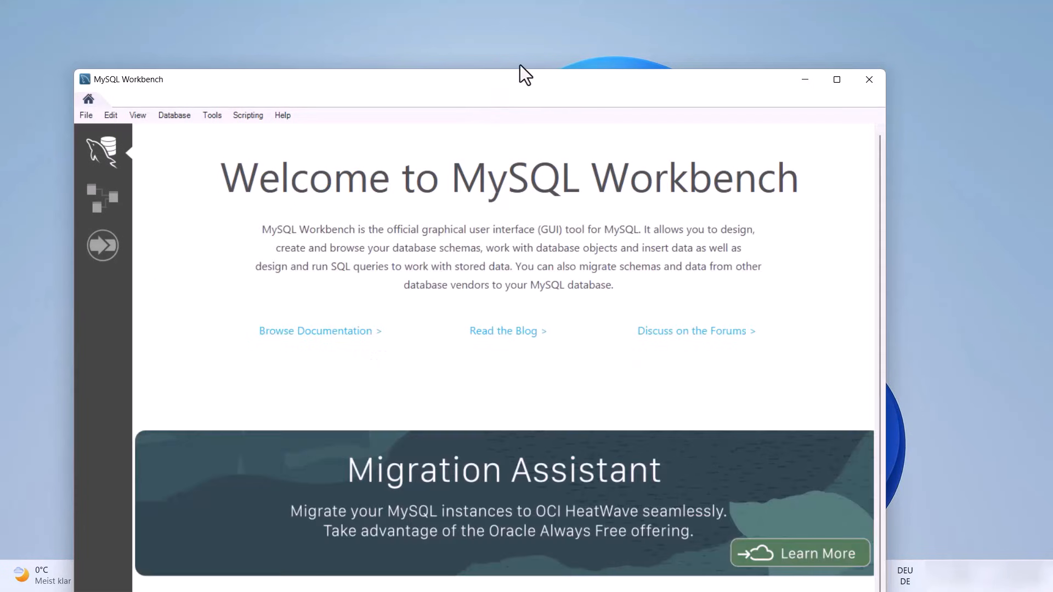
drag(506, 80, 565, 11)
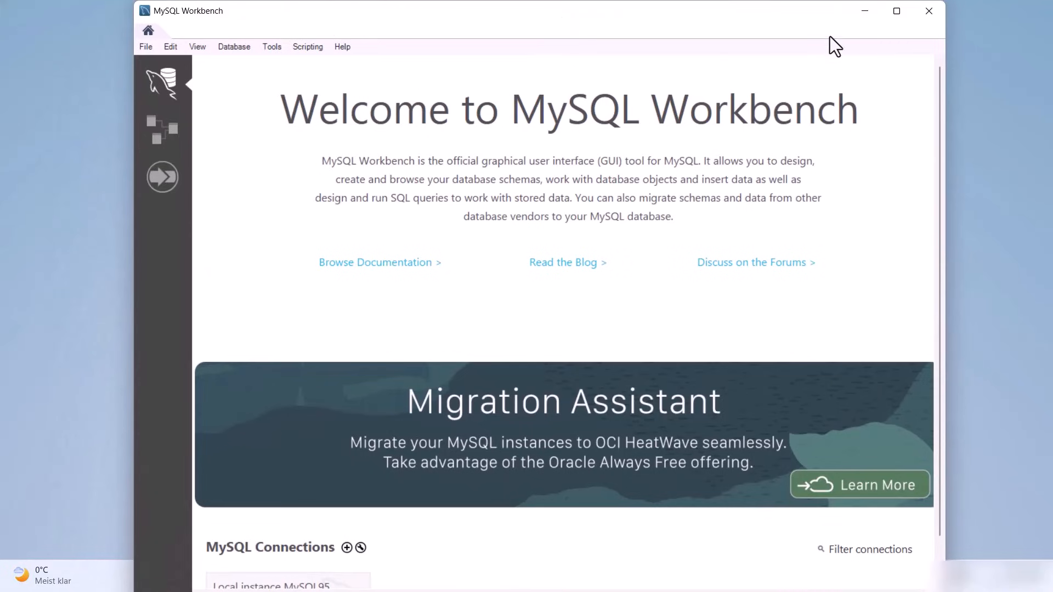
click(897, 12)
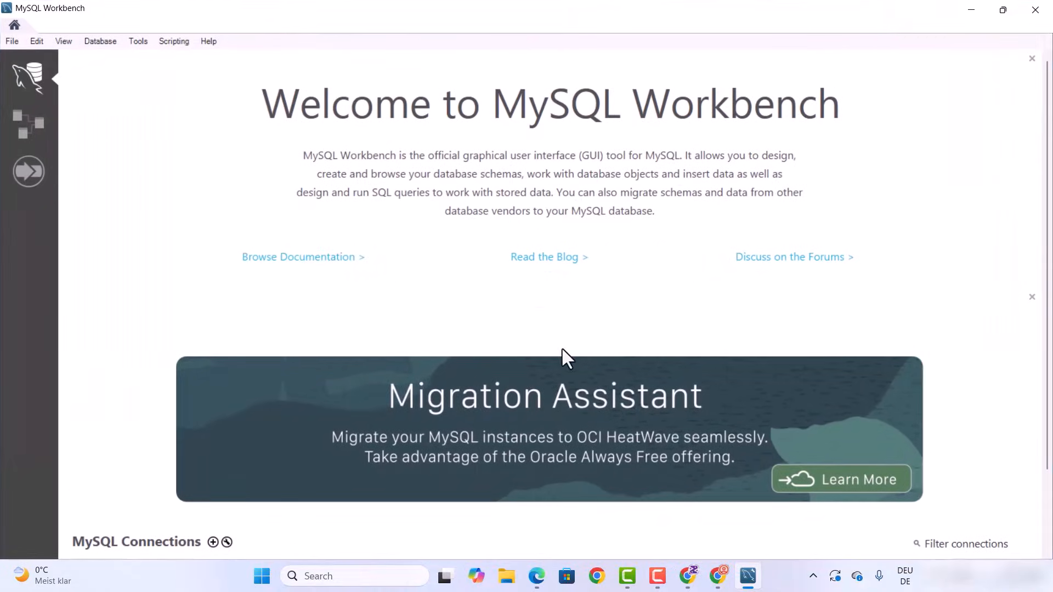
Launch the MySQL 9.5 Command Line Client from the installed MySQL apps and log in with the root password
click(262, 576)
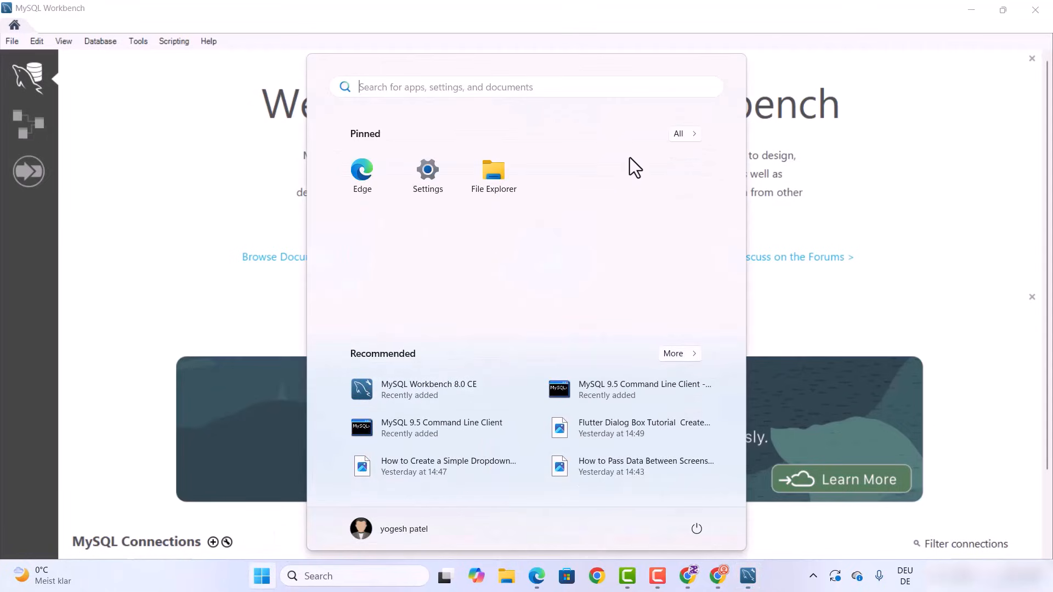
click(681, 135)
scroll(463, 259, down, 4)
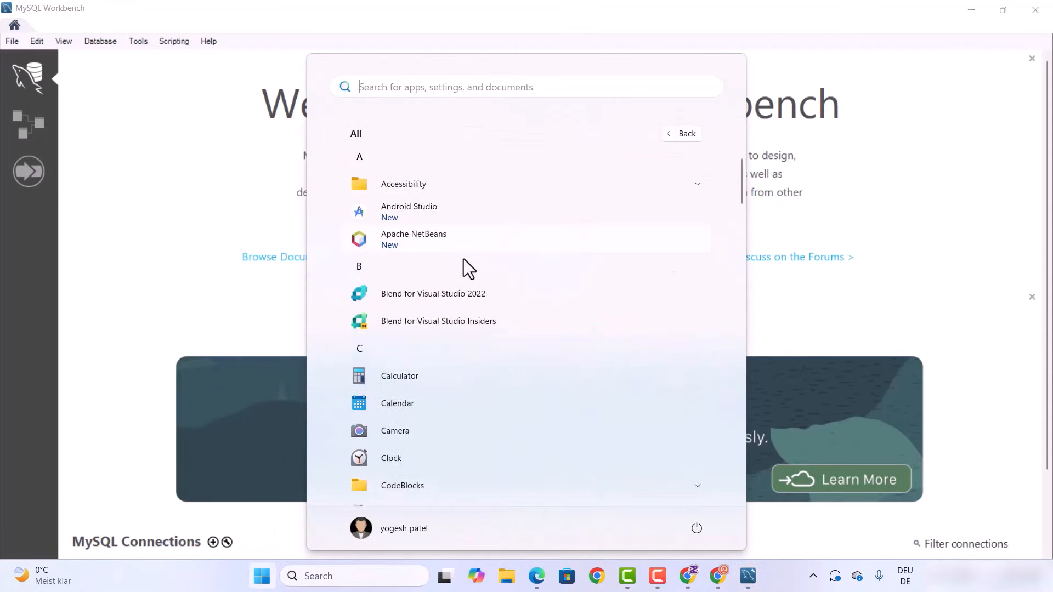
scroll(464, 260, down, 10)
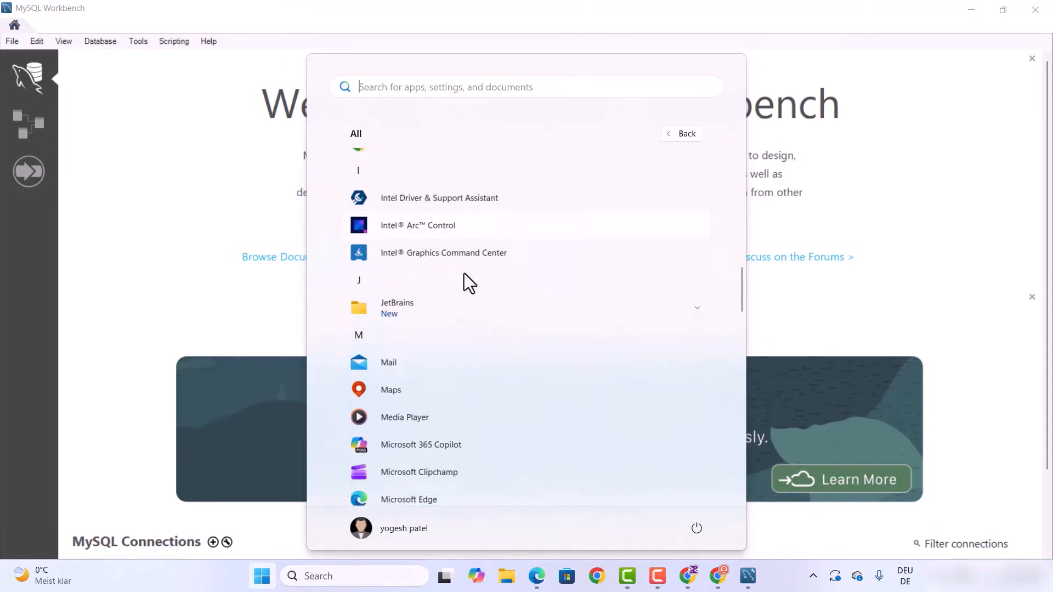
scroll(464, 273, down, 1)
scroll(464, 273, up, 1)
scroll(464, 273, down, 1)
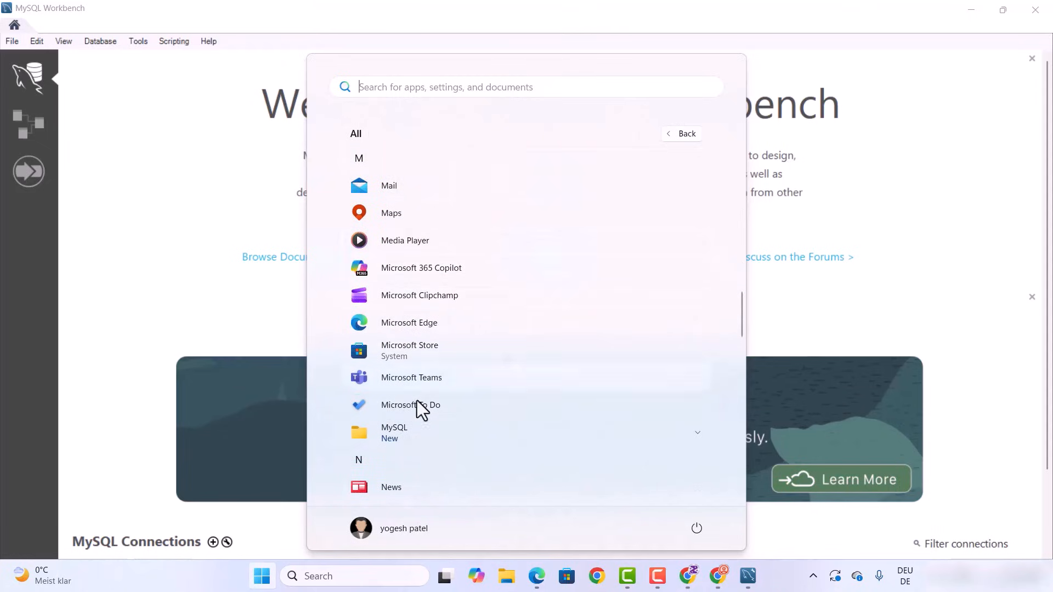
click(400, 433)
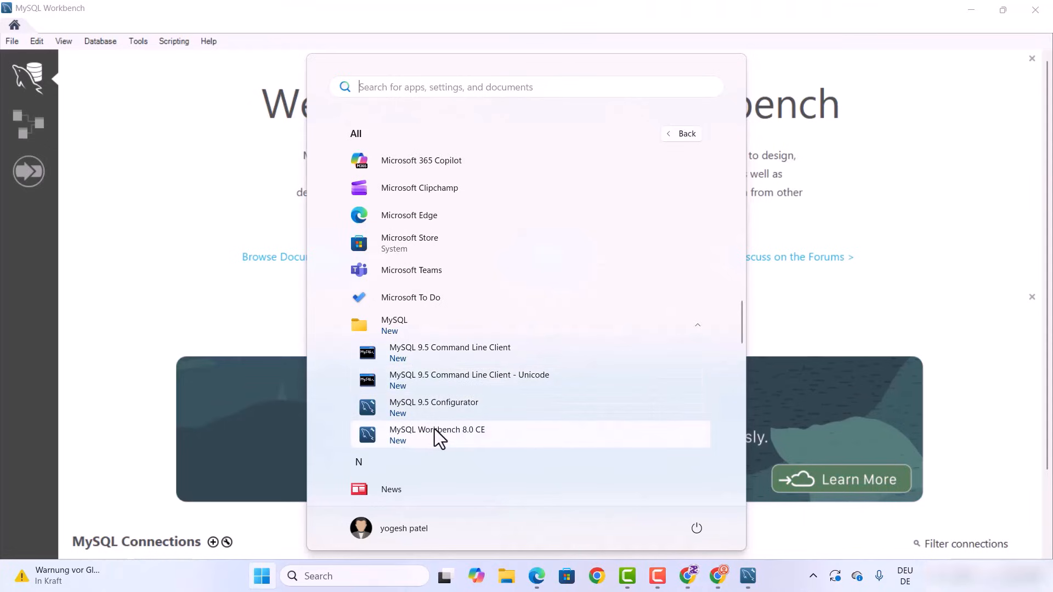
click(430, 352)
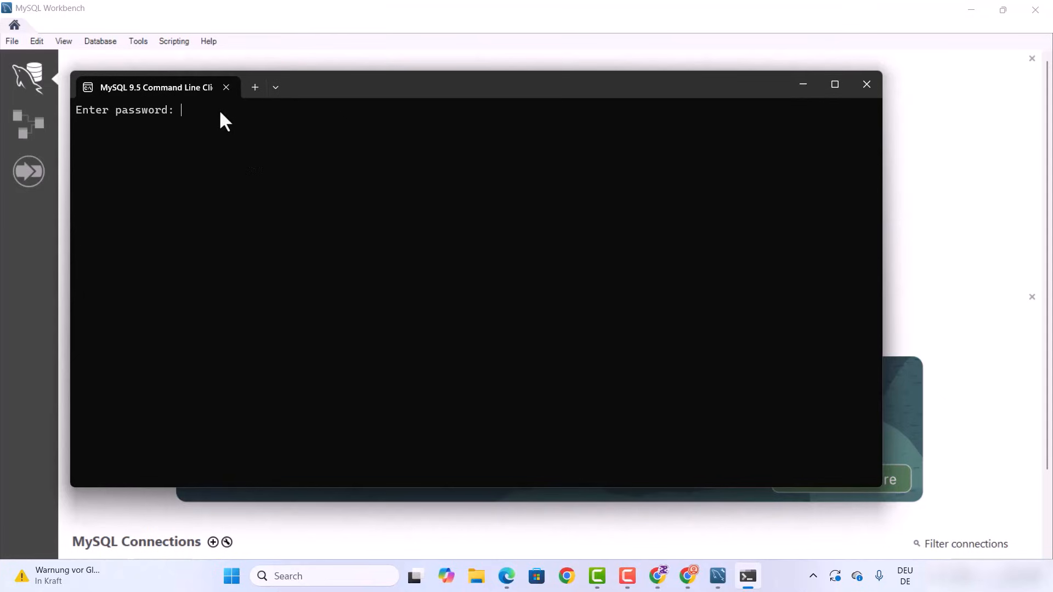
drag(360, 89, 443, 90)
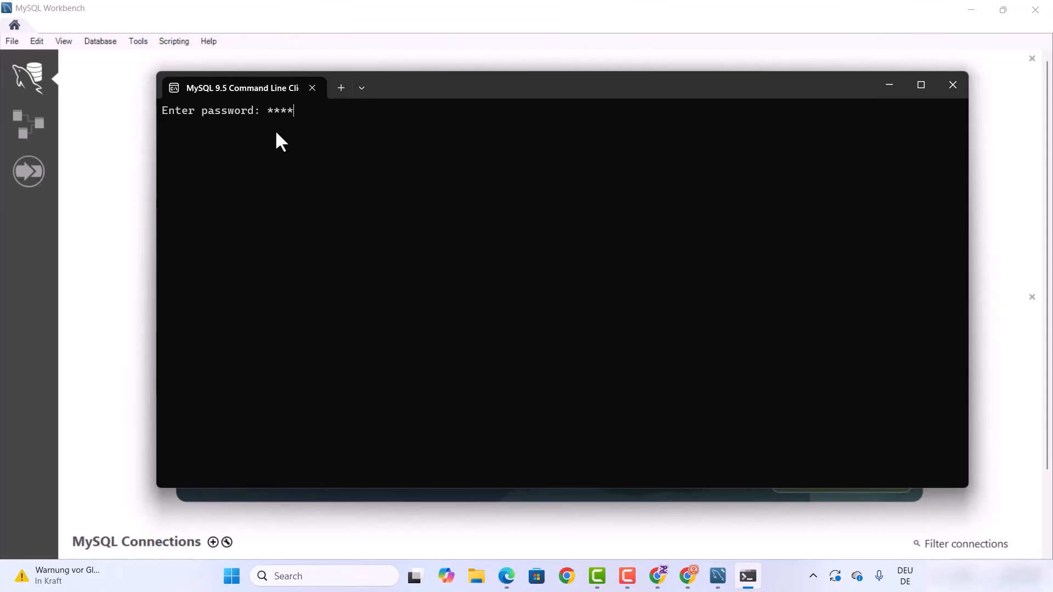
key(Return)
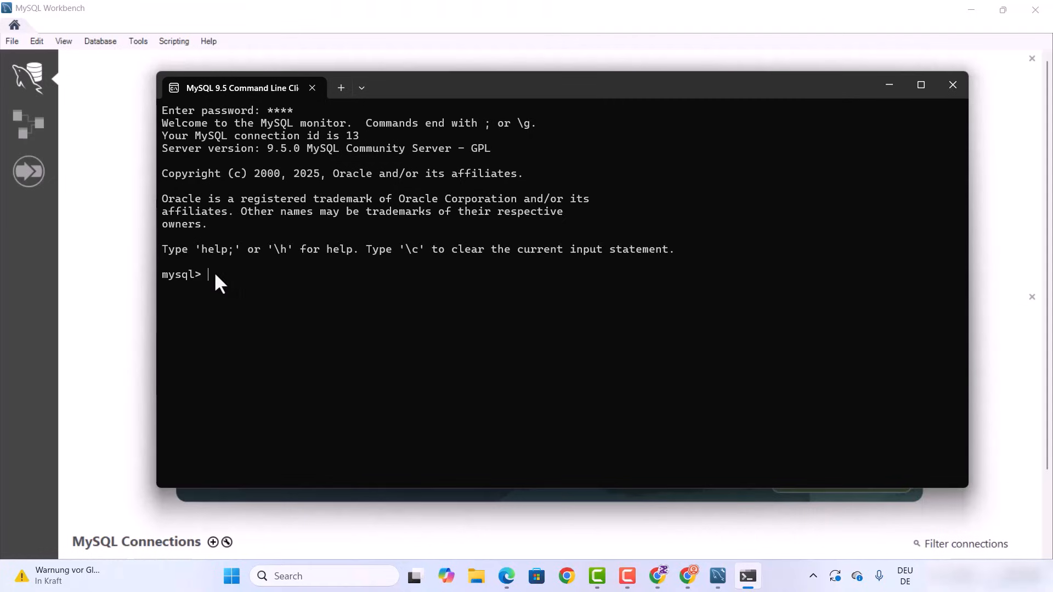
List the server's databases with "show databases;" and minimize the command line client
text(ow databases;)
key(Return)
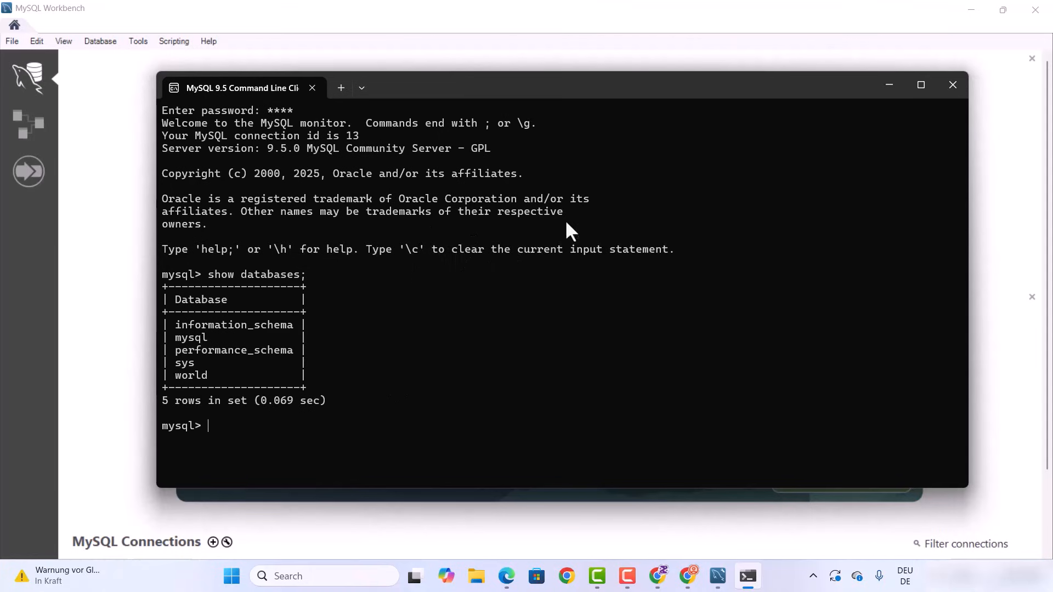
click(890, 85)
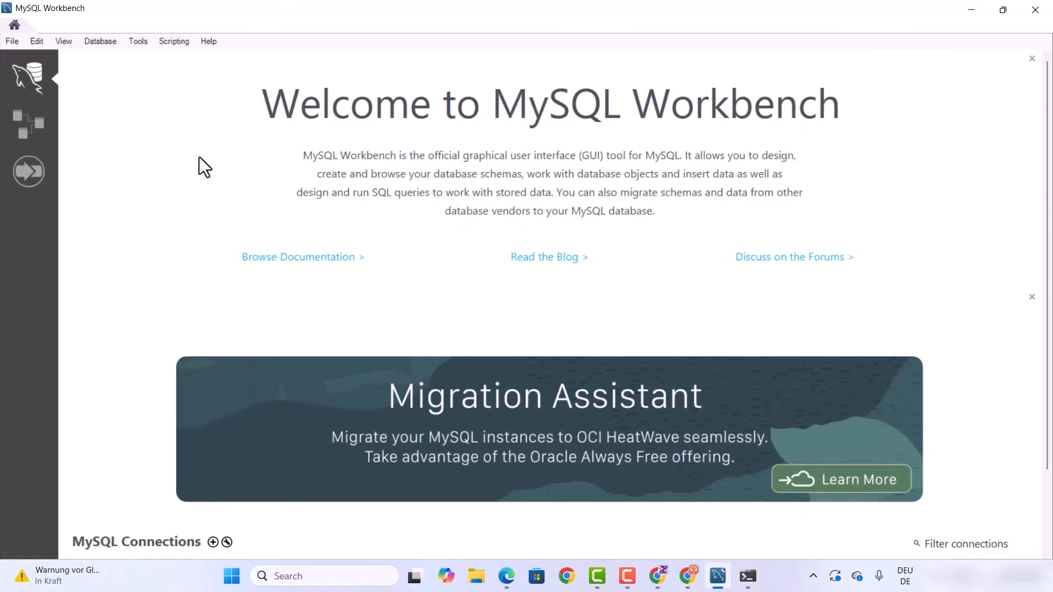
Connect to Local instance MySQL95 in Workbench with the root password saved in the vault, continuing despite the version incompatibility
scroll(199, 160, down, 3)
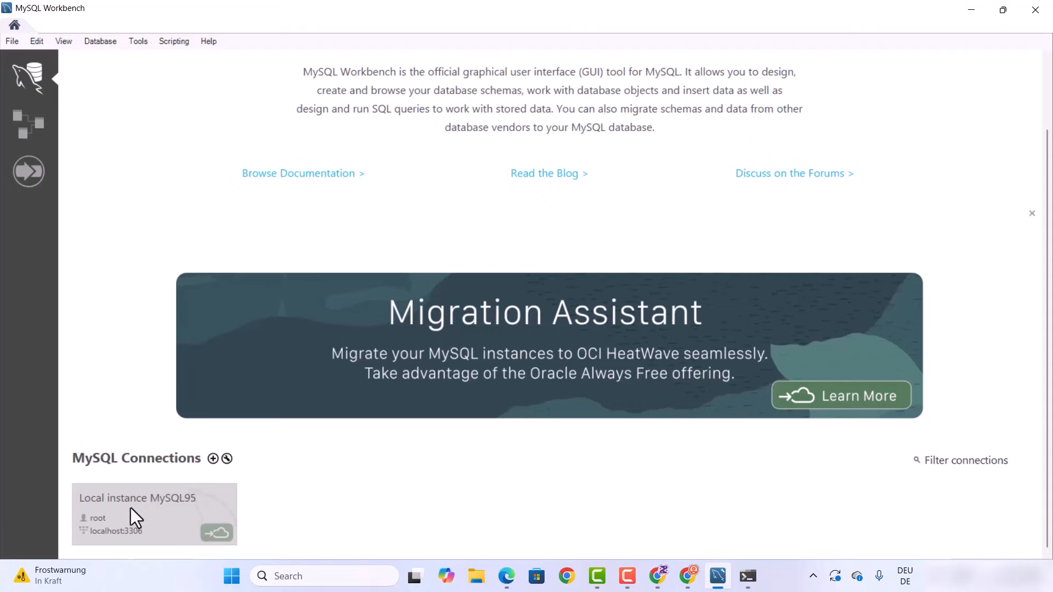
click(131, 508)
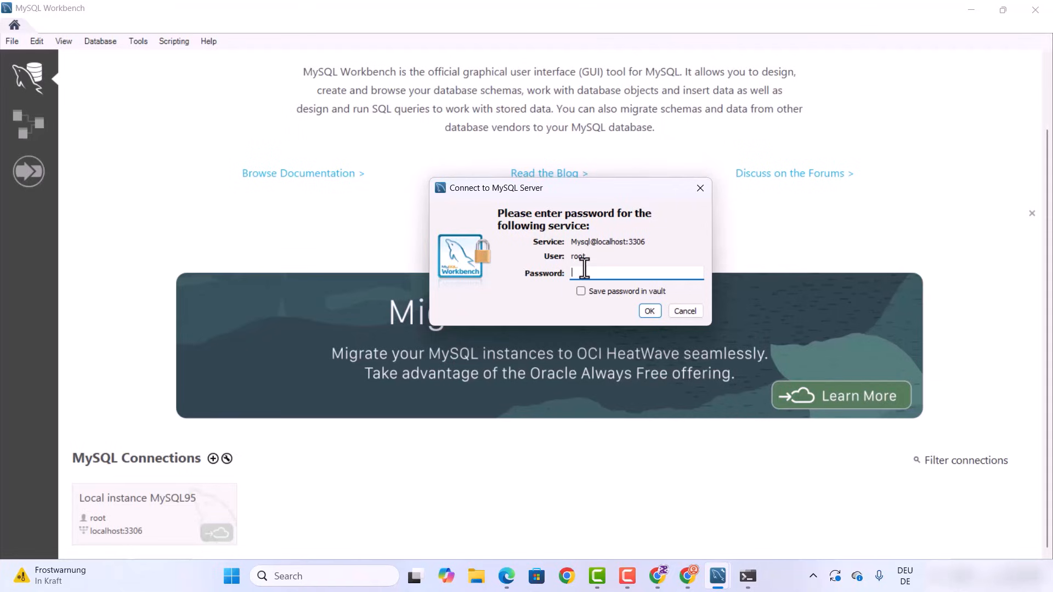
text(****)
click(581, 292)
click(649, 311)
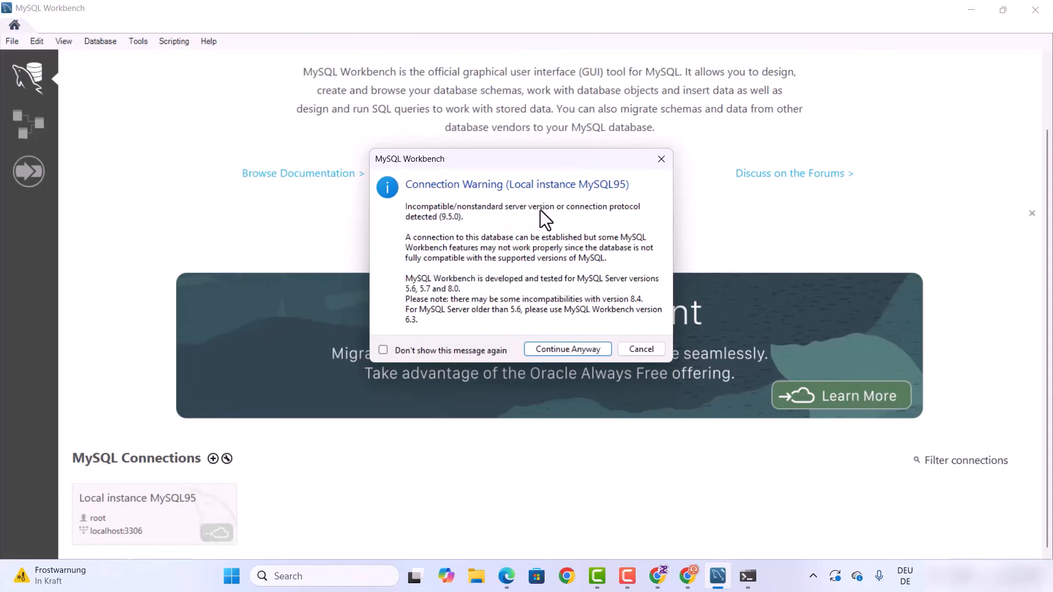
click(551, 348)
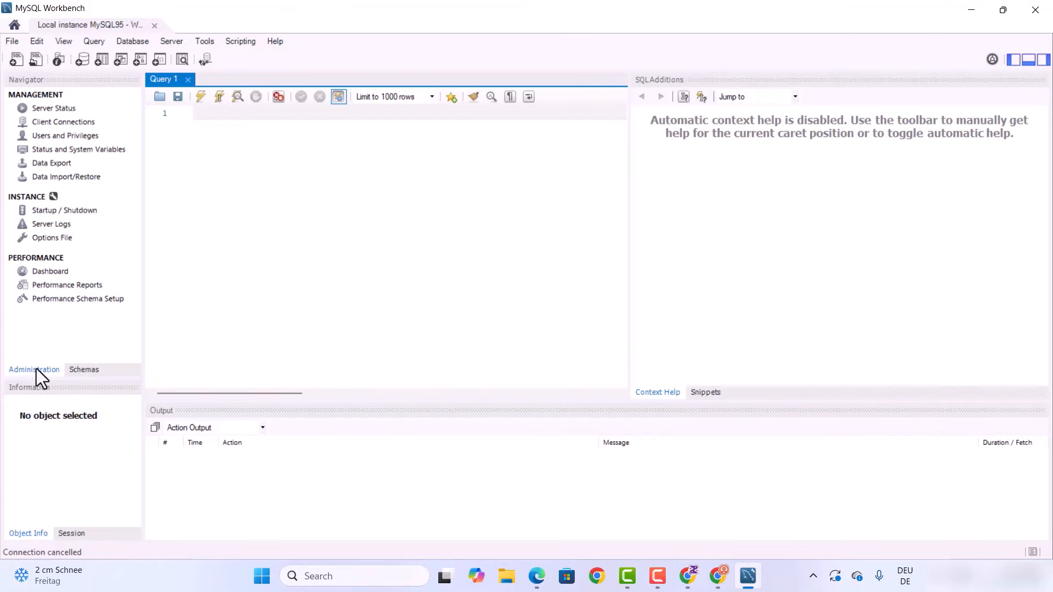
Examine the server status and the client connections of the local instance
click(56, 109)
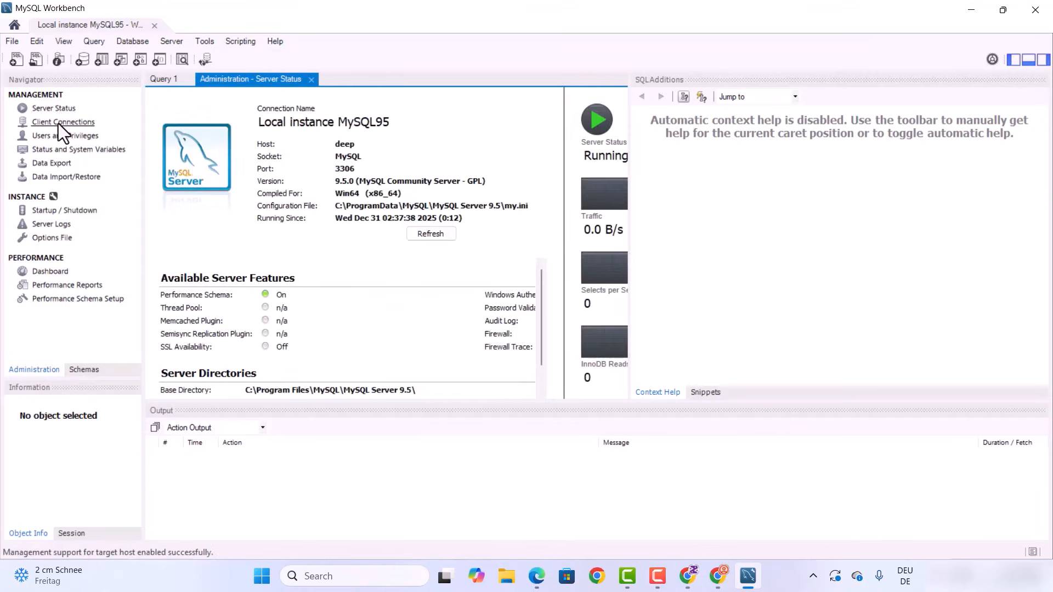
click(59, 123)
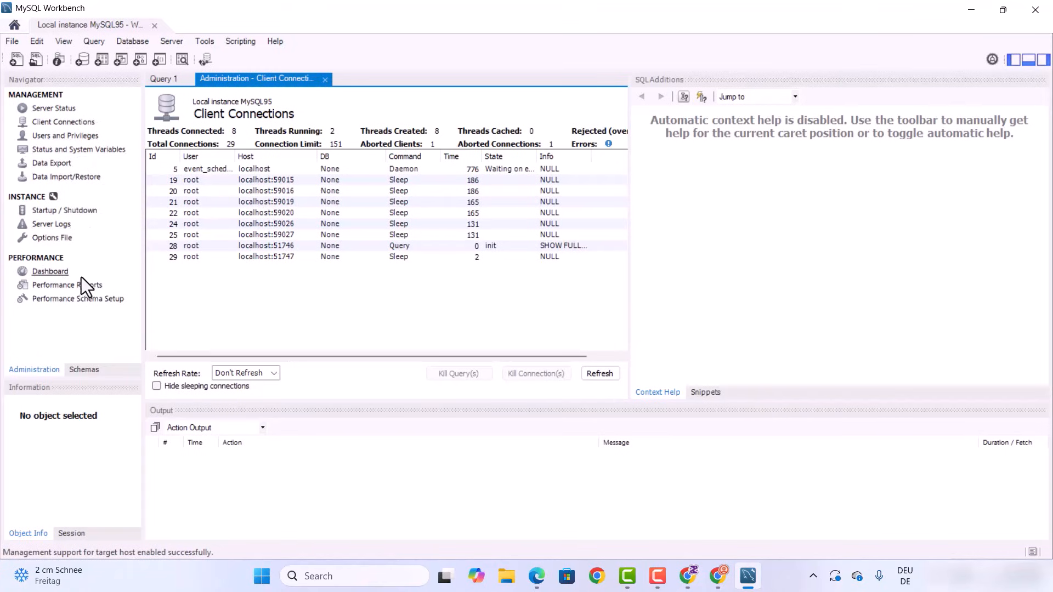
Expand the tables of the world schema, select the city table's rows with the 1000-row limit and browse them
click(85, 370)
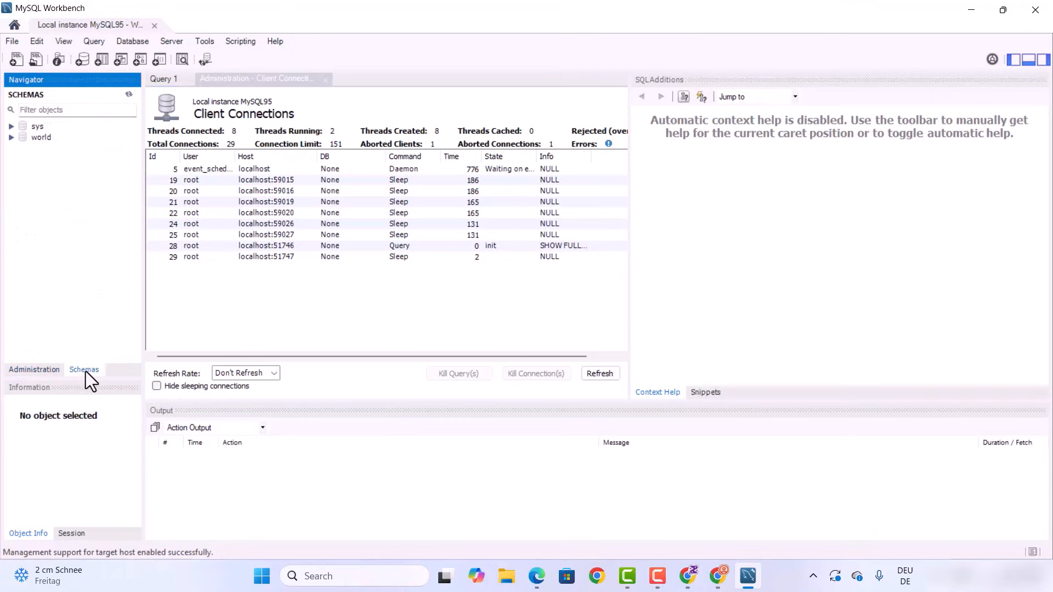
click(11, 138)
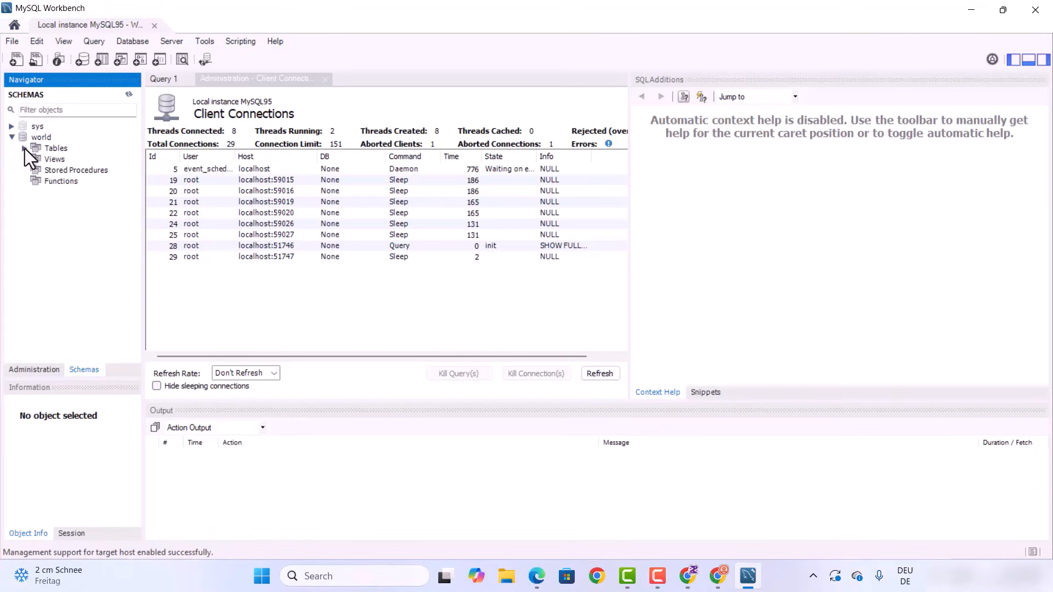
click(24, 148)
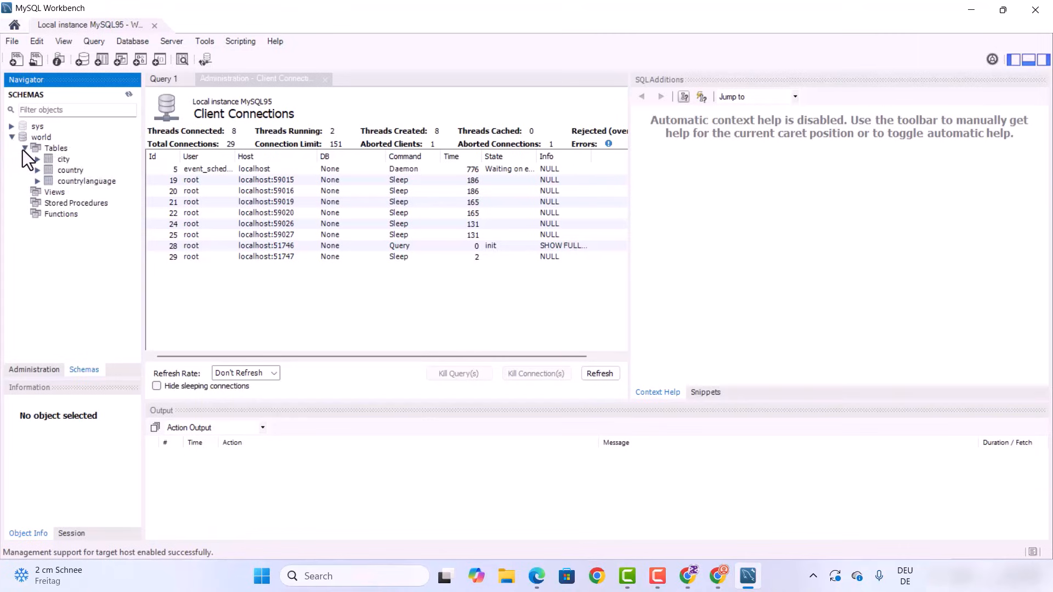
click(65, 160)
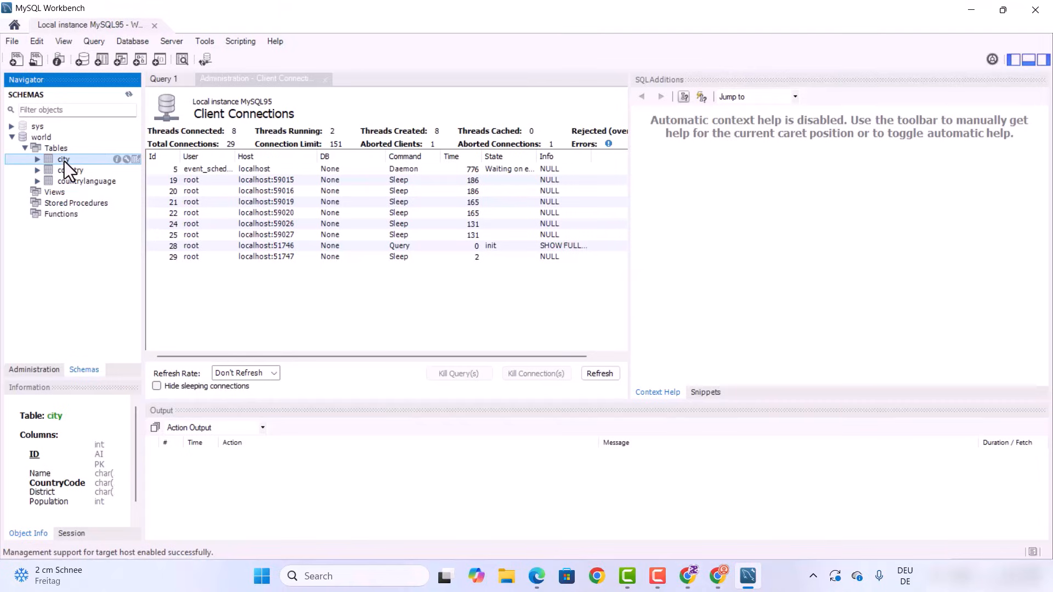
right_click(68, 167)
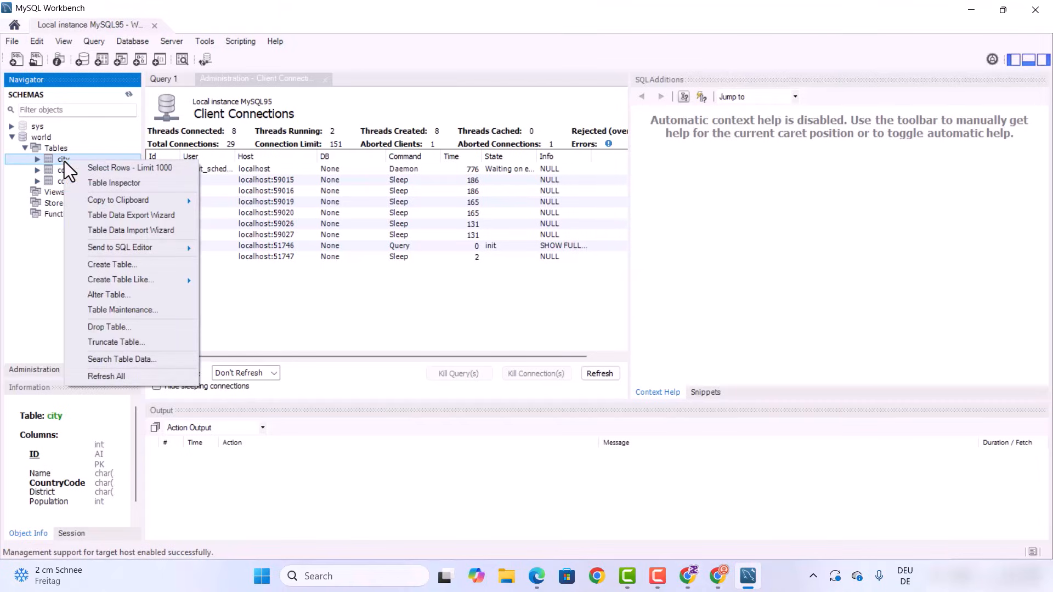
click(103, 168)
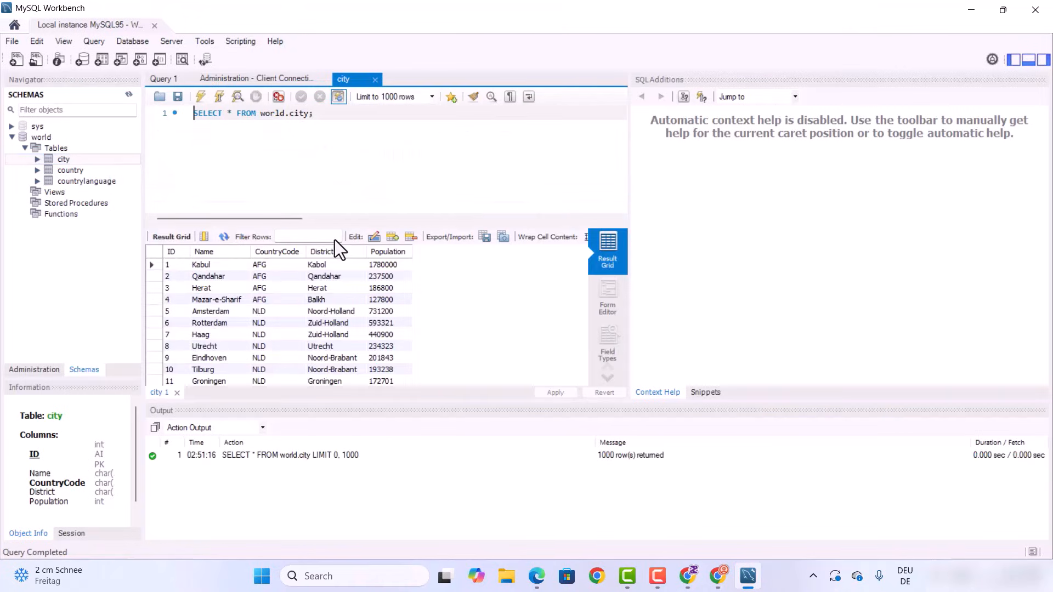
scroll(275, 314, down, 20)
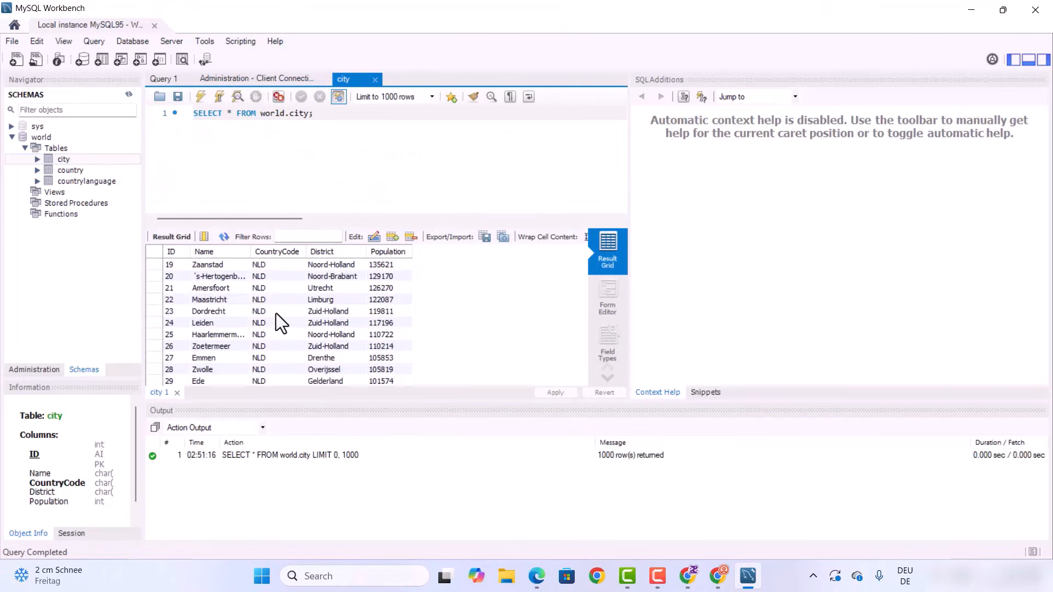
scroll(275, 314, down, 20)
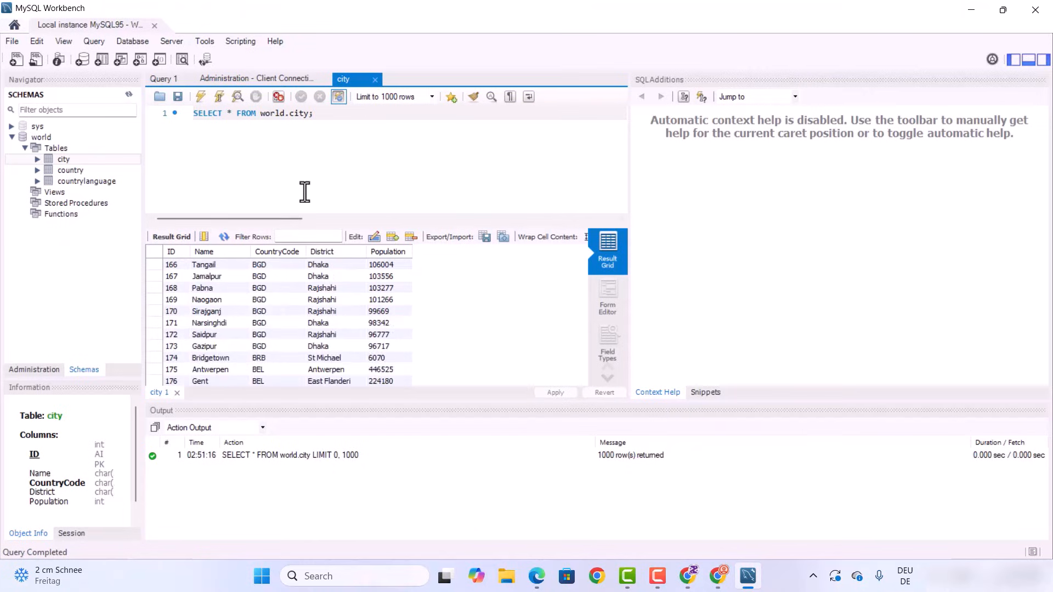
Select the statement "SELECT * FROM world.city;" in the query editor and execute it again
drag(315, 114, 176, 109)
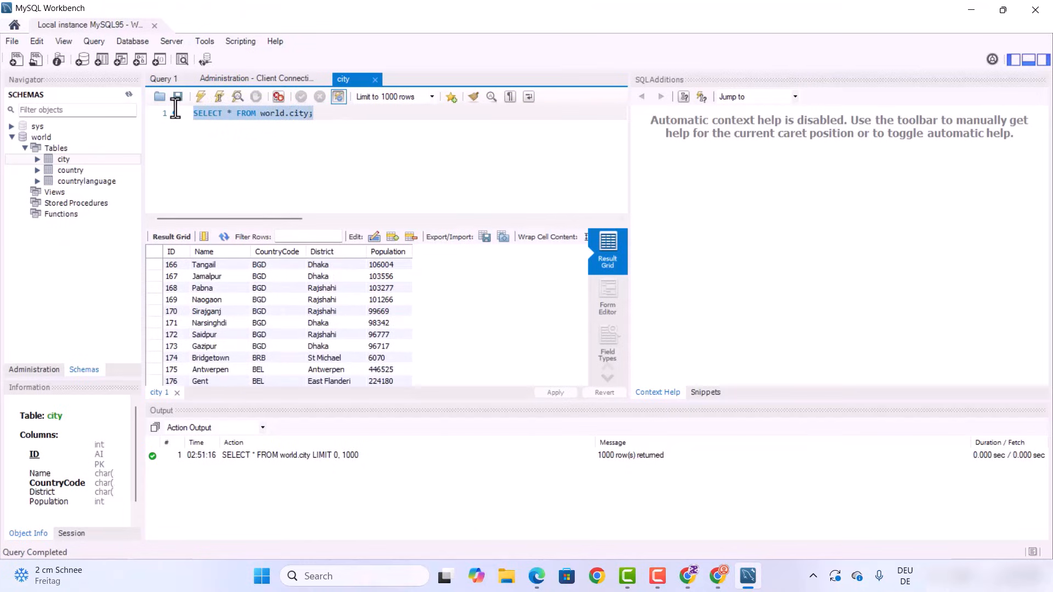
click(201, 97)
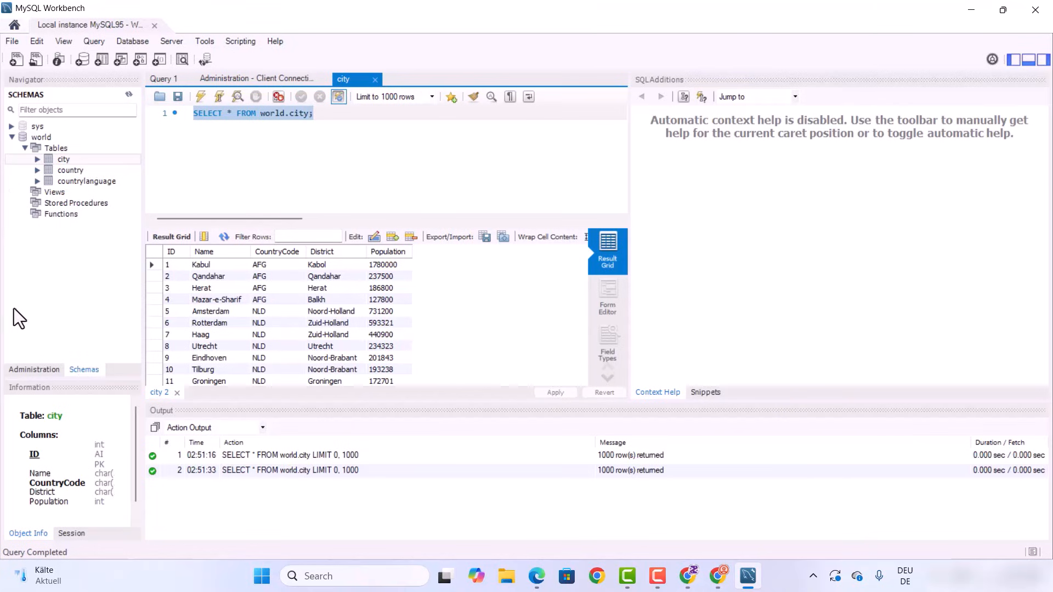
click(39, 372)
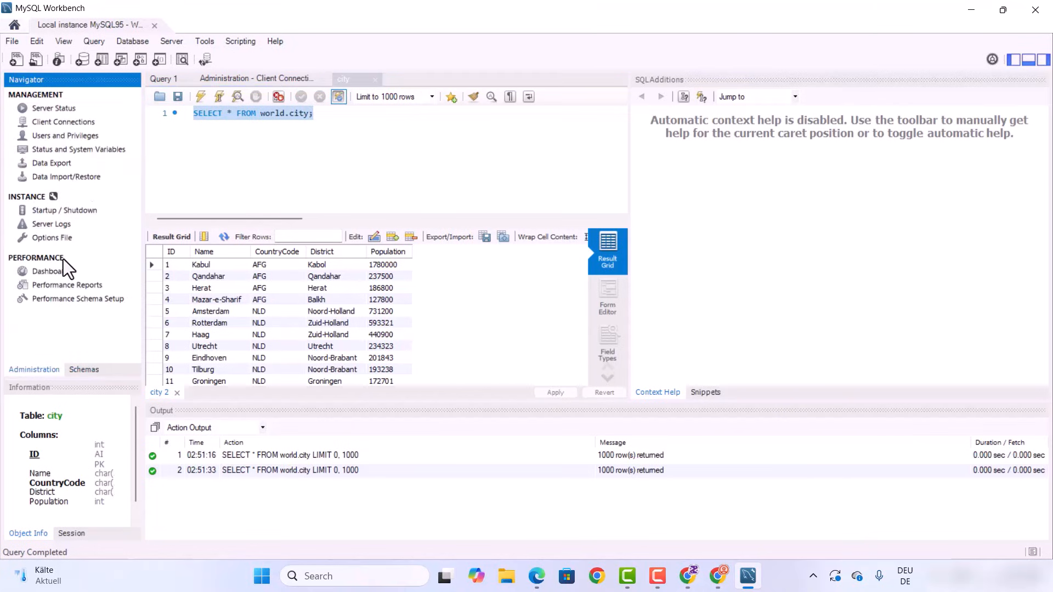
click(87, 371)
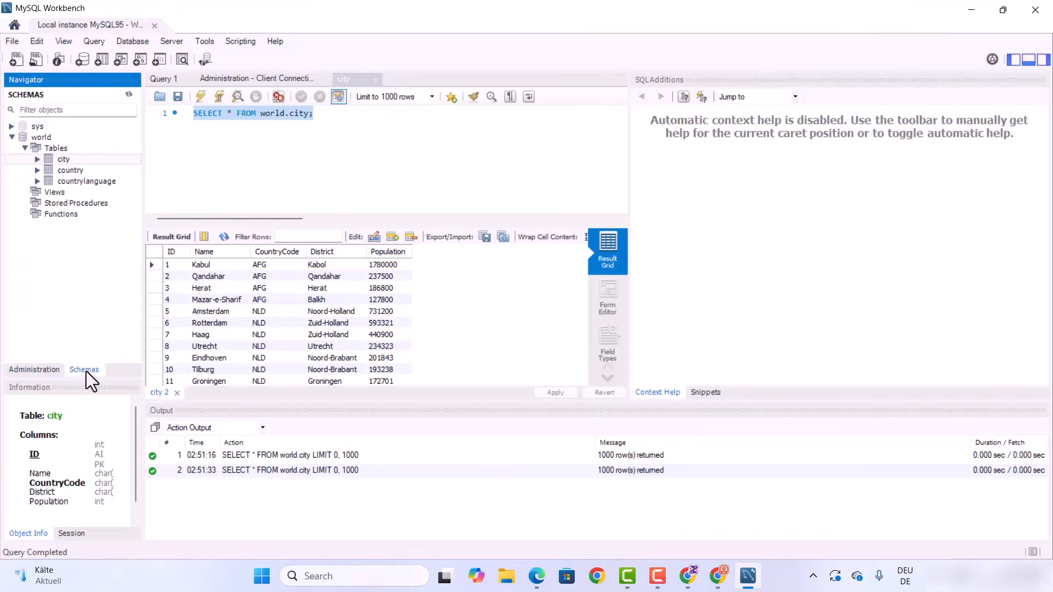